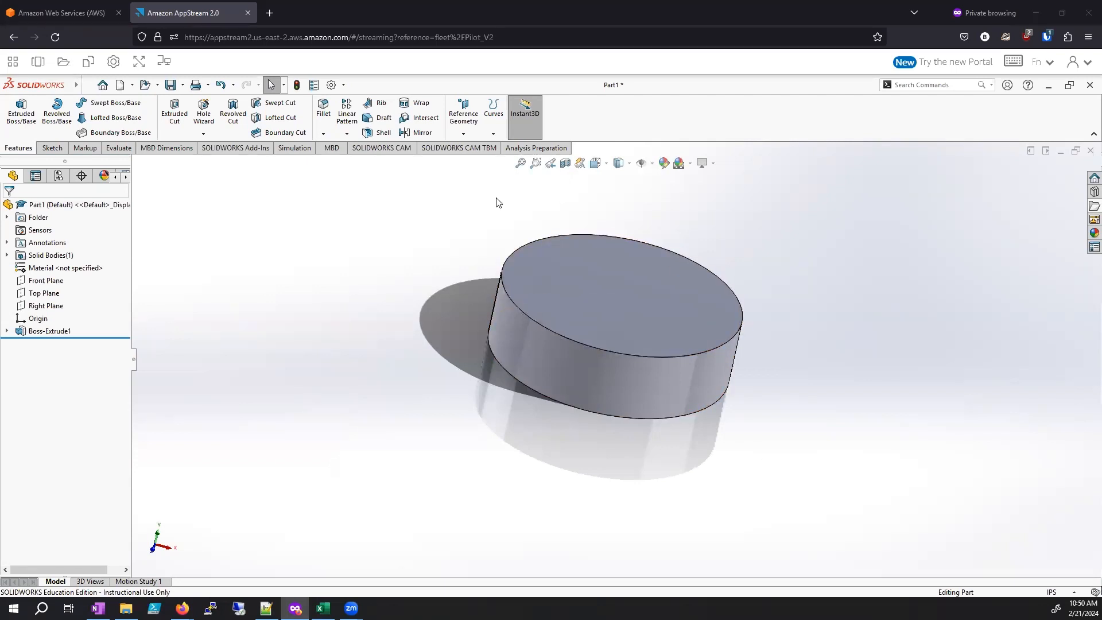
Step: Open the streaming session's My Files storage, view the contents of the Temporary Files folder and return to the folder list
click(64, 62)
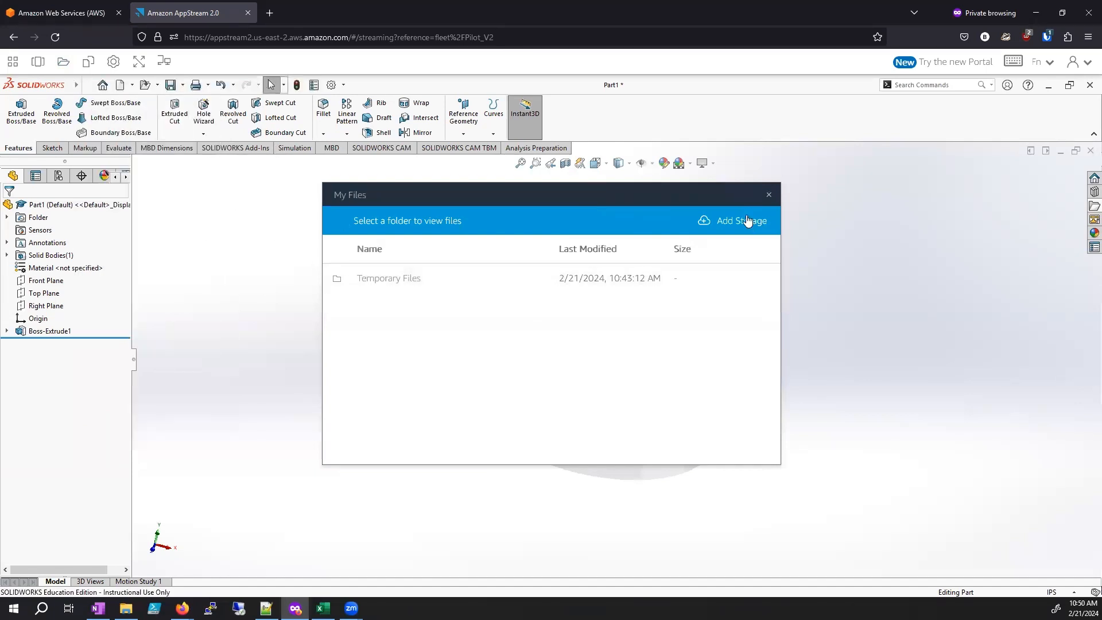
click(389, 279)
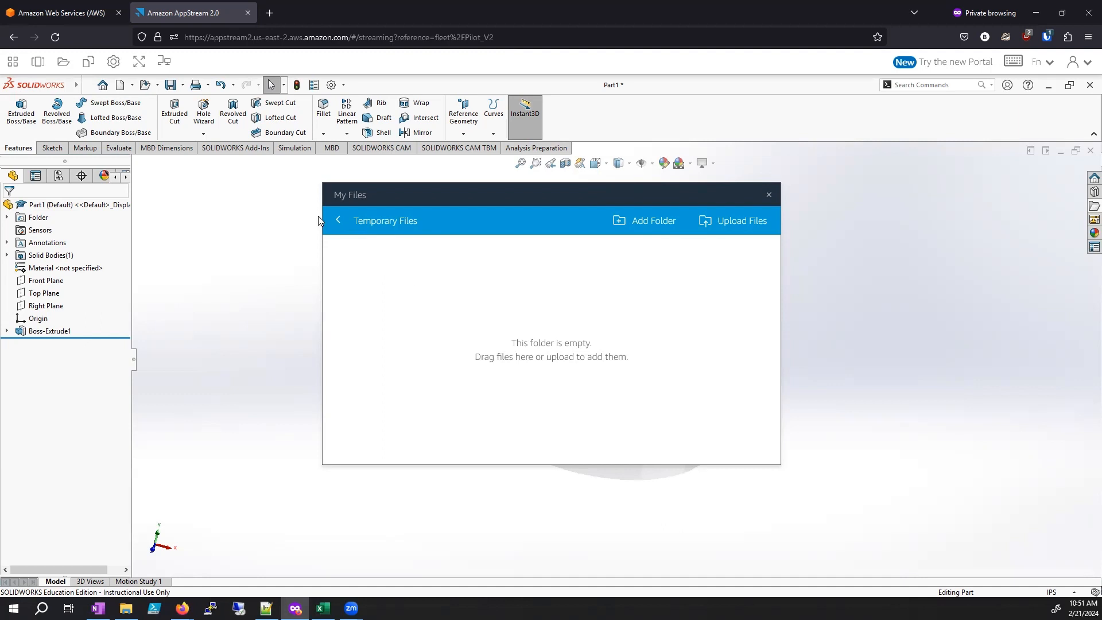
click(338, 225)
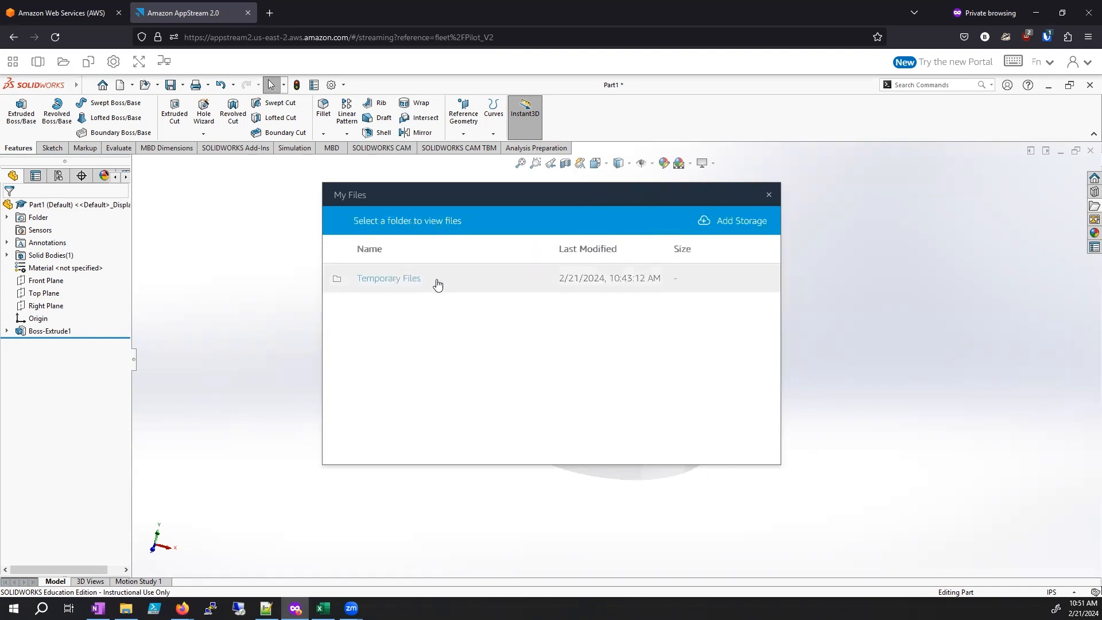
Step: Check the Google Drive login account domain offered for adding storage, without connecting an account
click(726, 226)
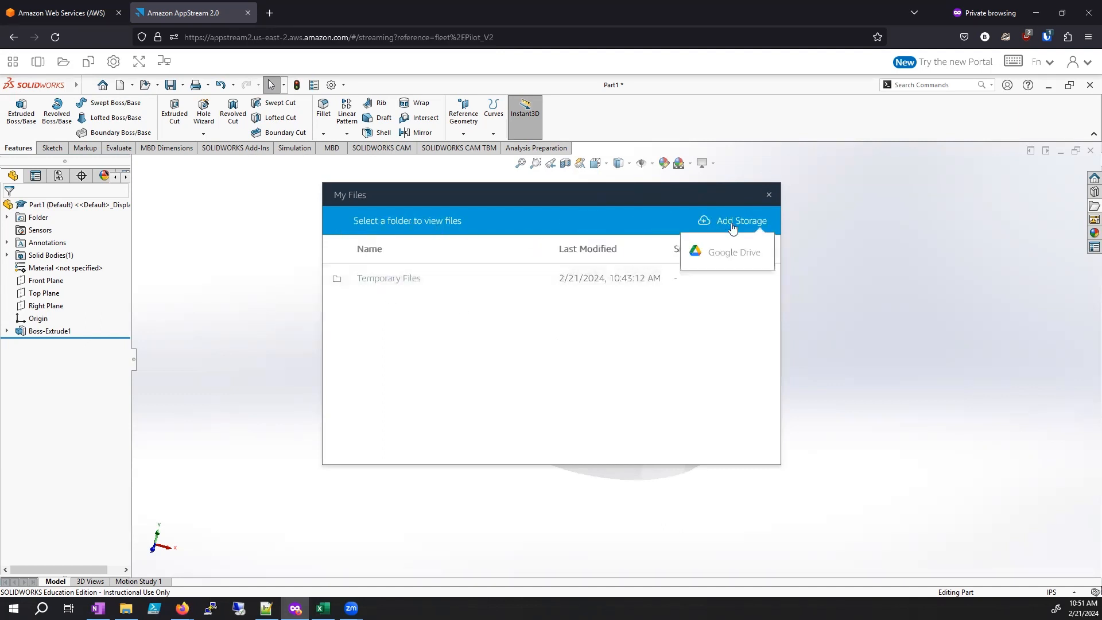
click(723, 260)
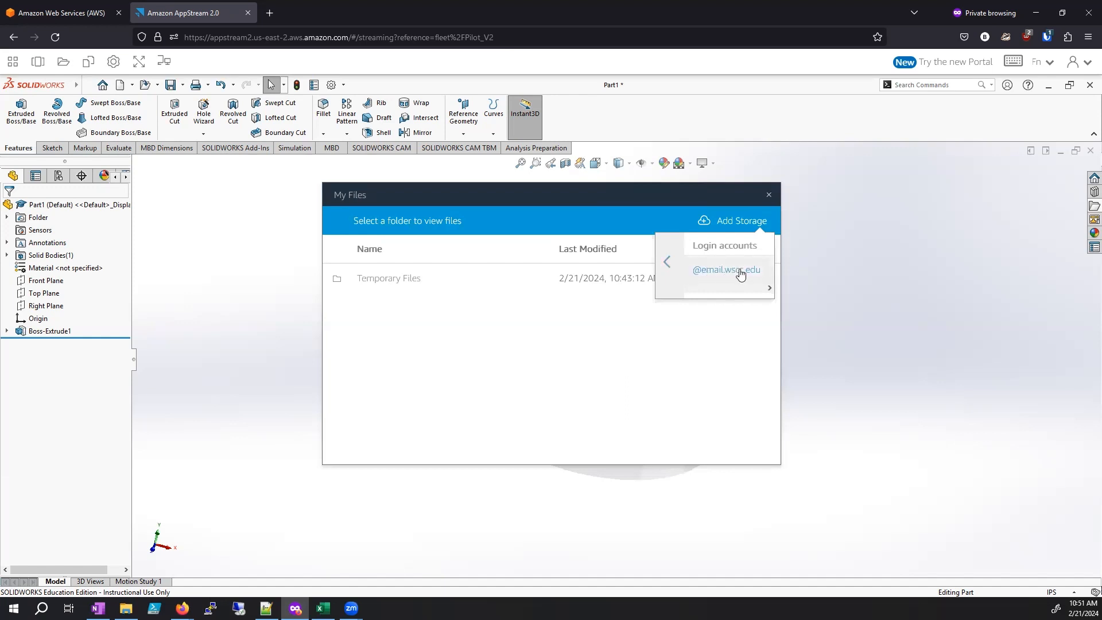
click(667, 262)
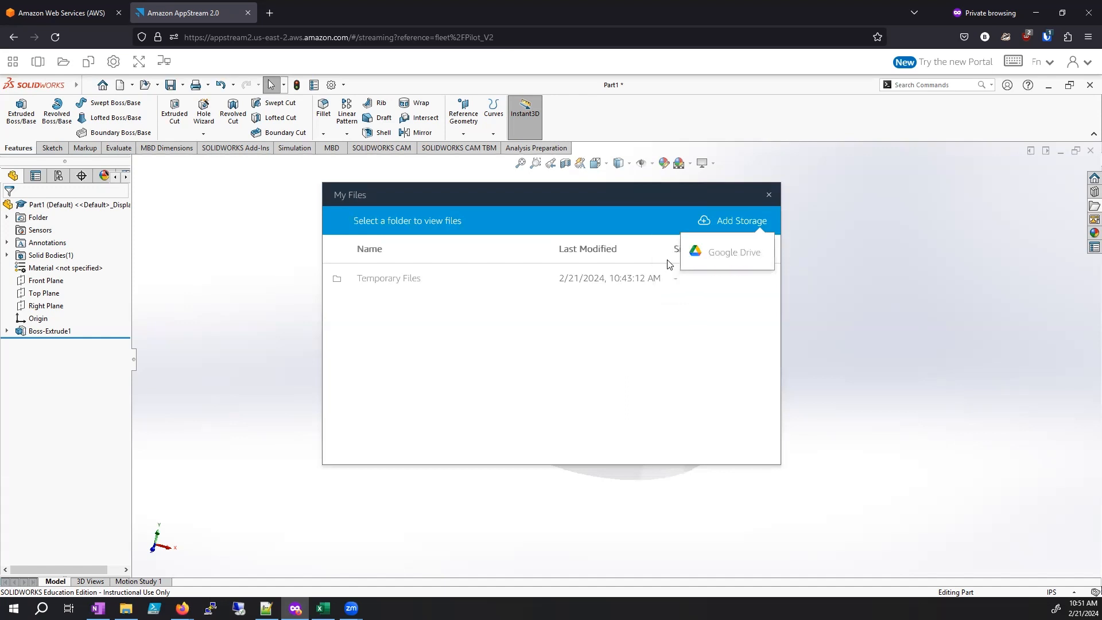
click(636, 344)
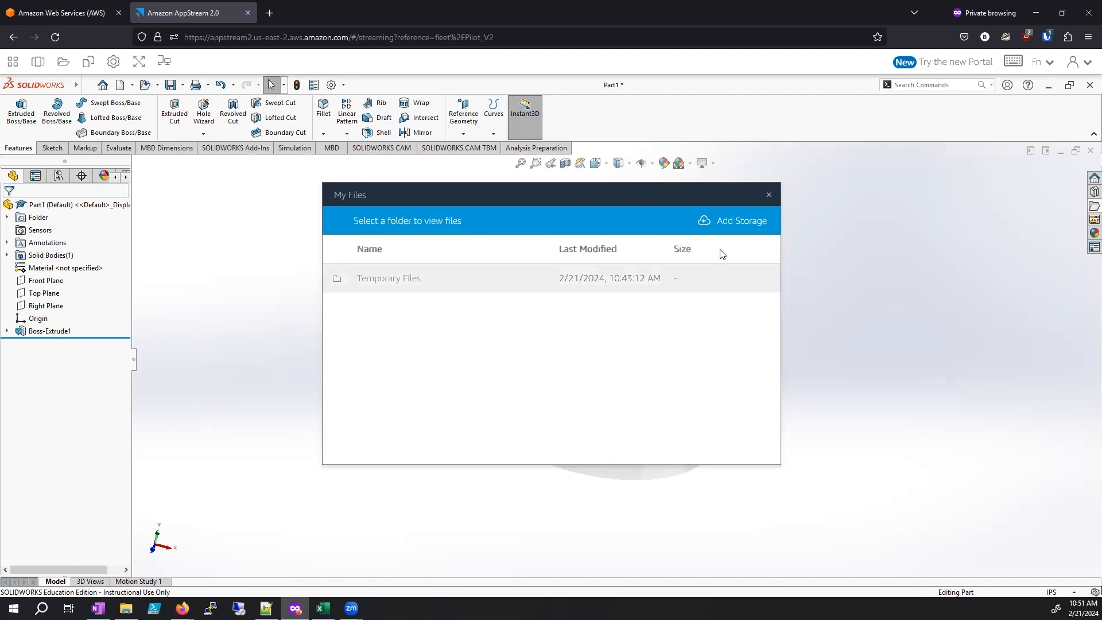
Step: Launch Chrome in the streaming session and close the My Files window
click(13, 62)
click(45, 121)
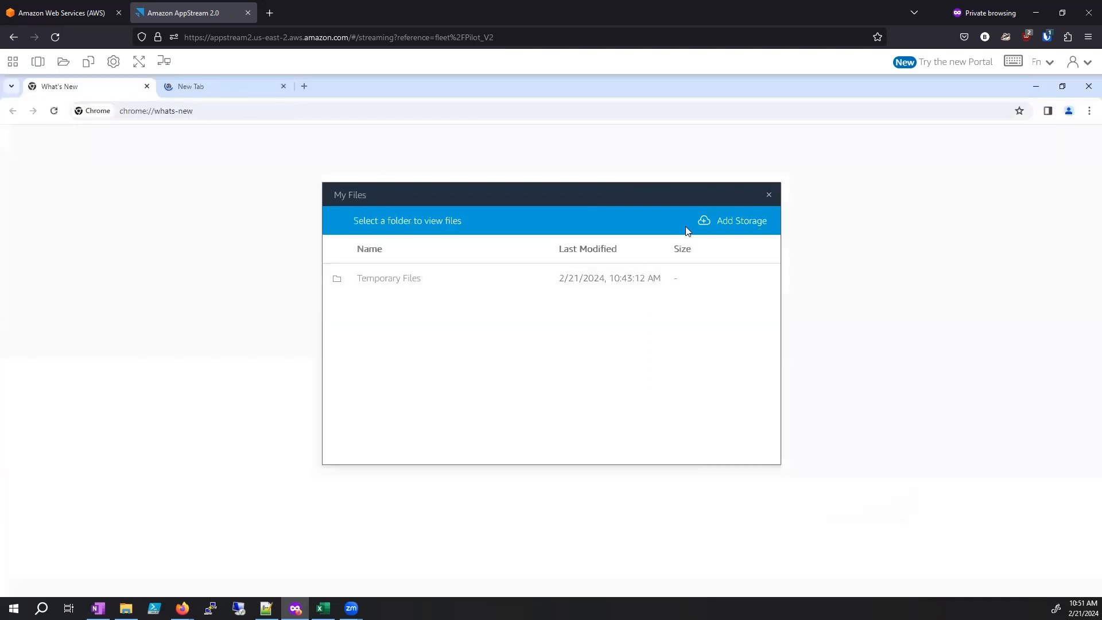
click(770, 196)
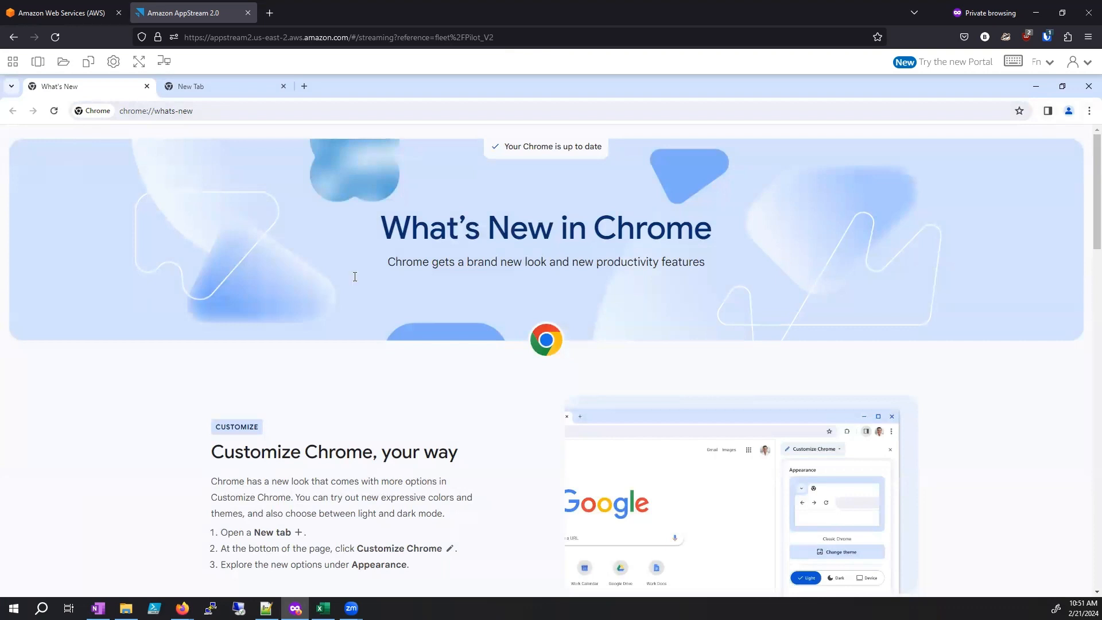
Step: Open the Downloads section of Chrome's settings
click(1089, 110)
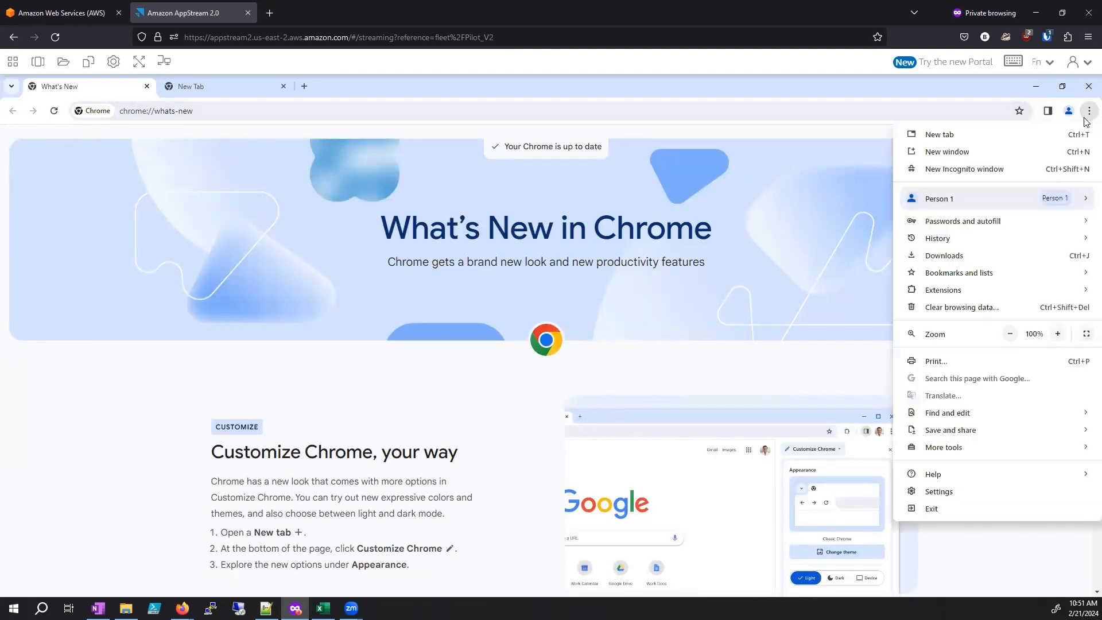
click(947, 494)
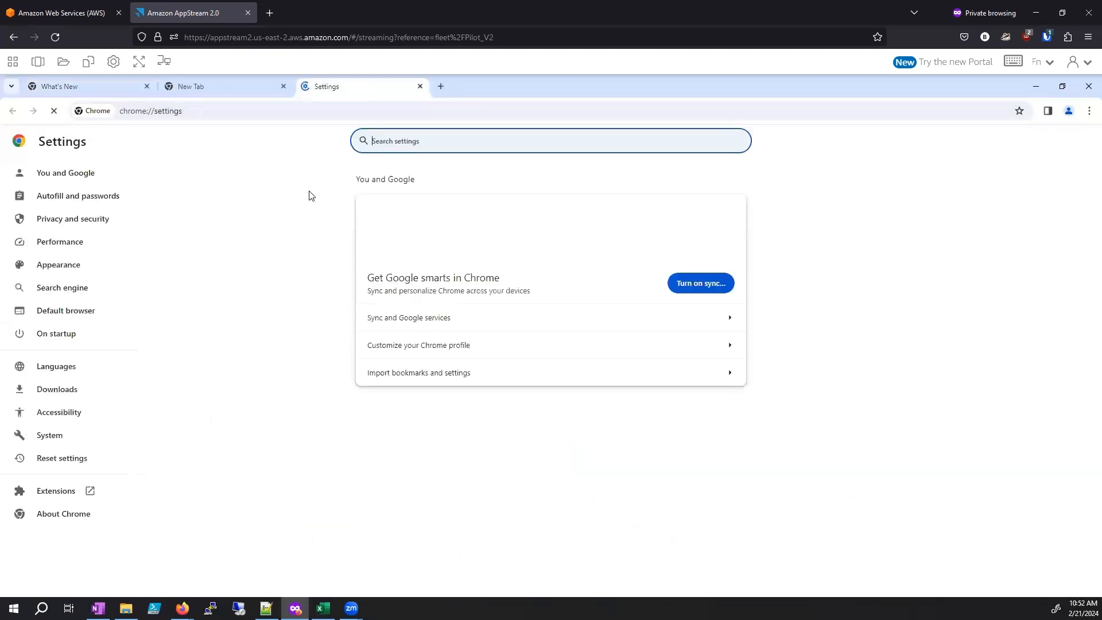
click(1088, 110)
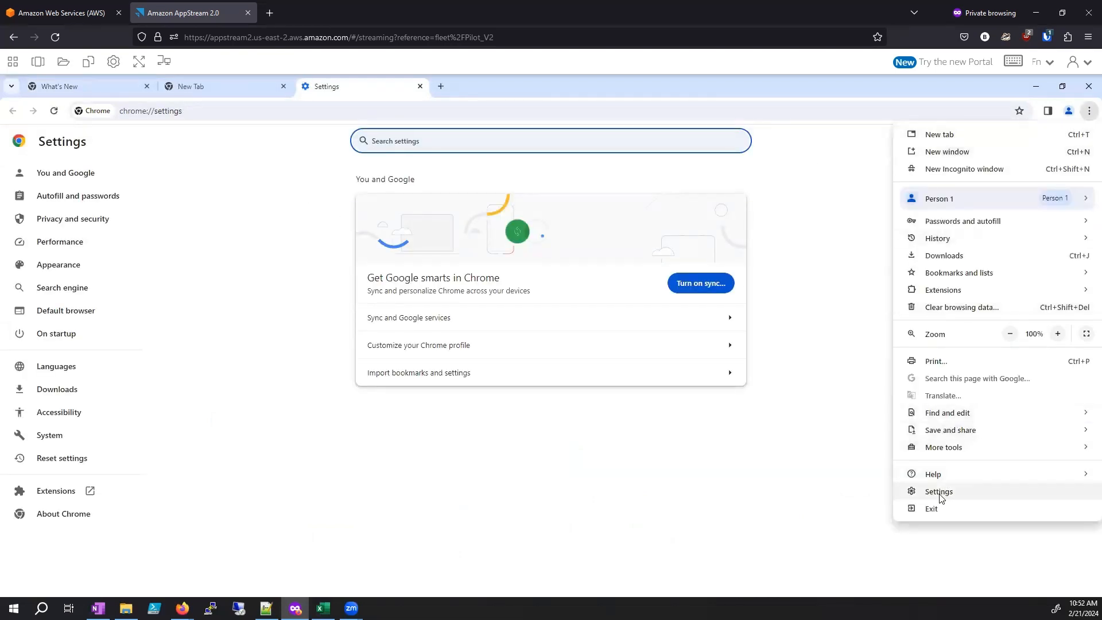
click(46, 394)
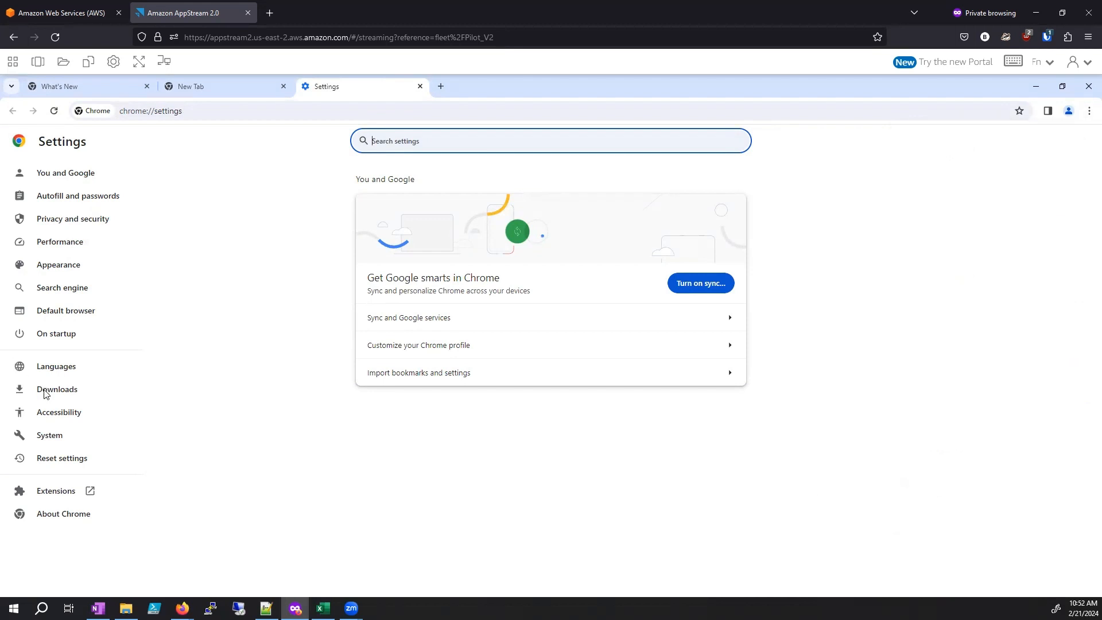
click(46, 394)
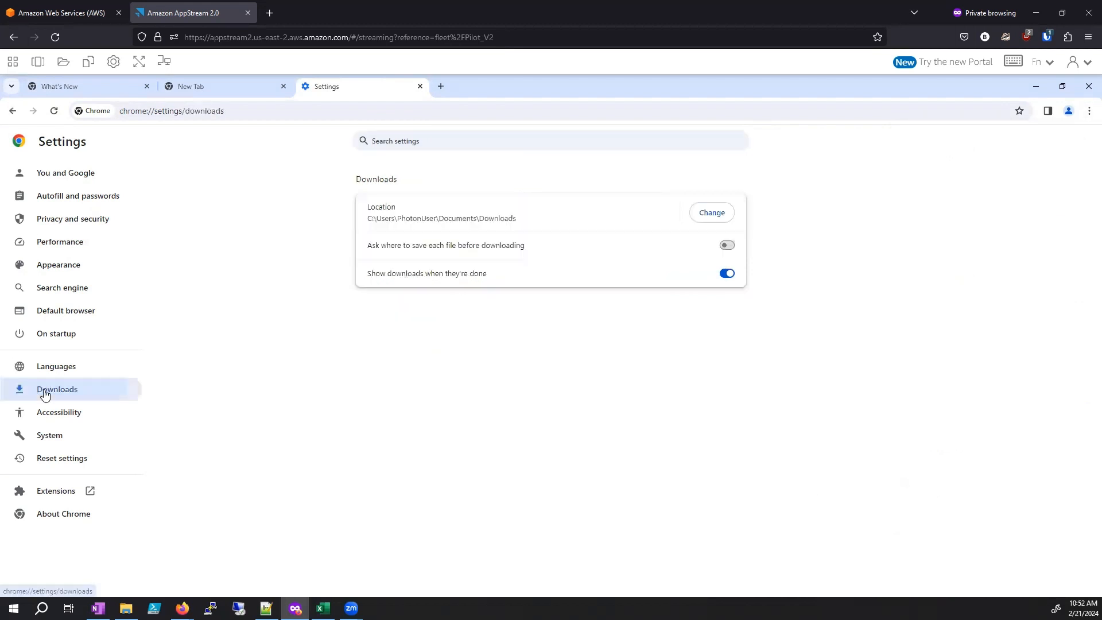
Step: Change Chrome's download location to the Temporary Files folder under This PC
click(722, 215)
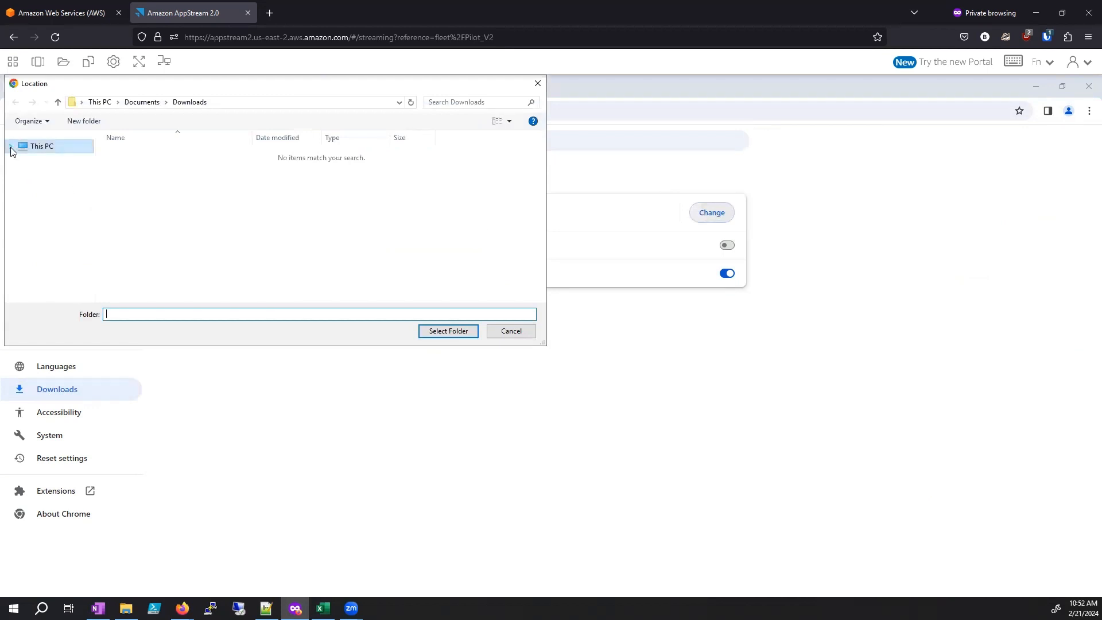
click(43, 147)
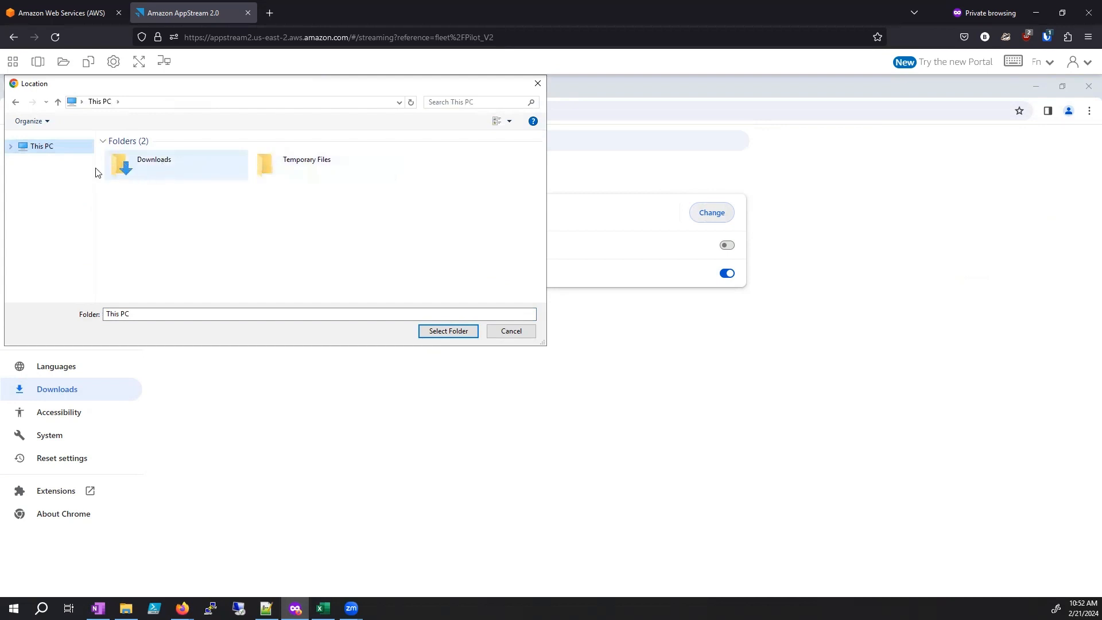
double_click(143, 165)
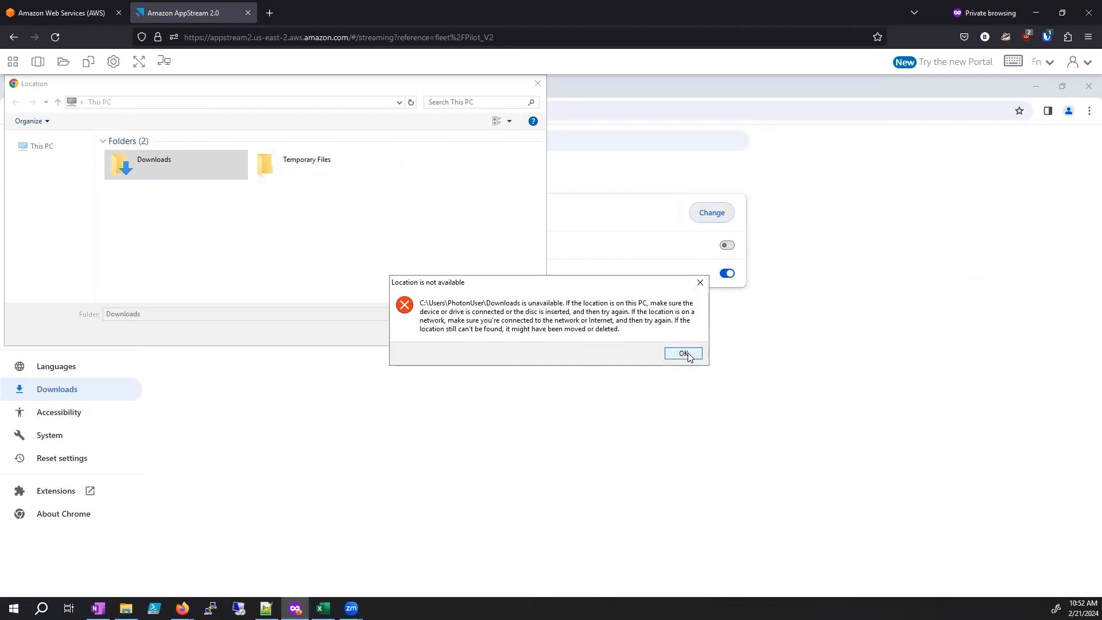
key(Return)
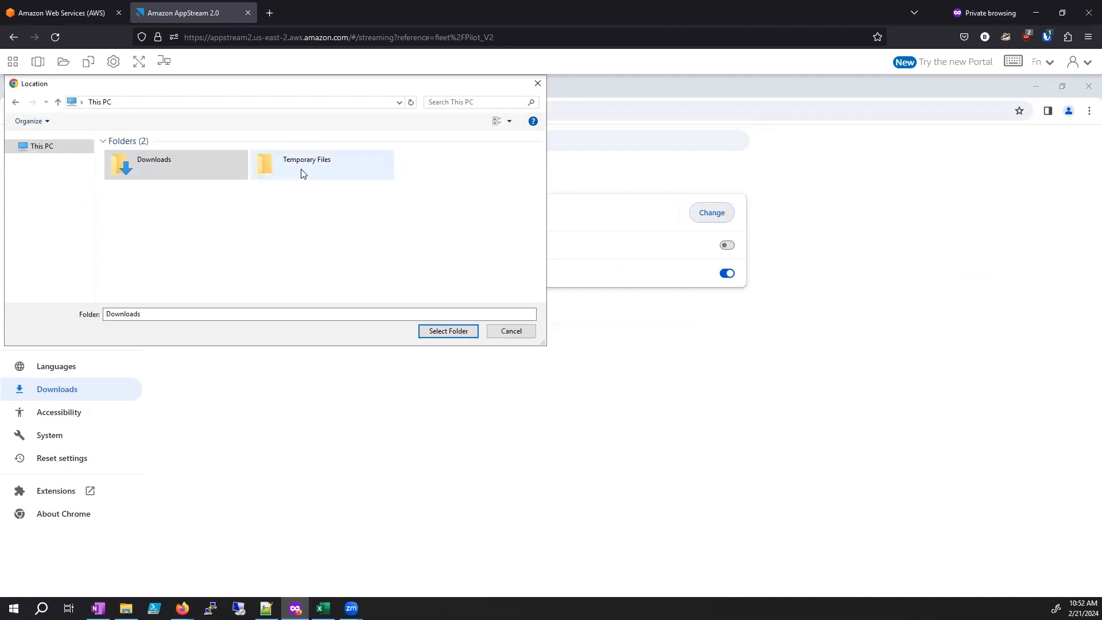
click(303, 173)
click(447, 332)
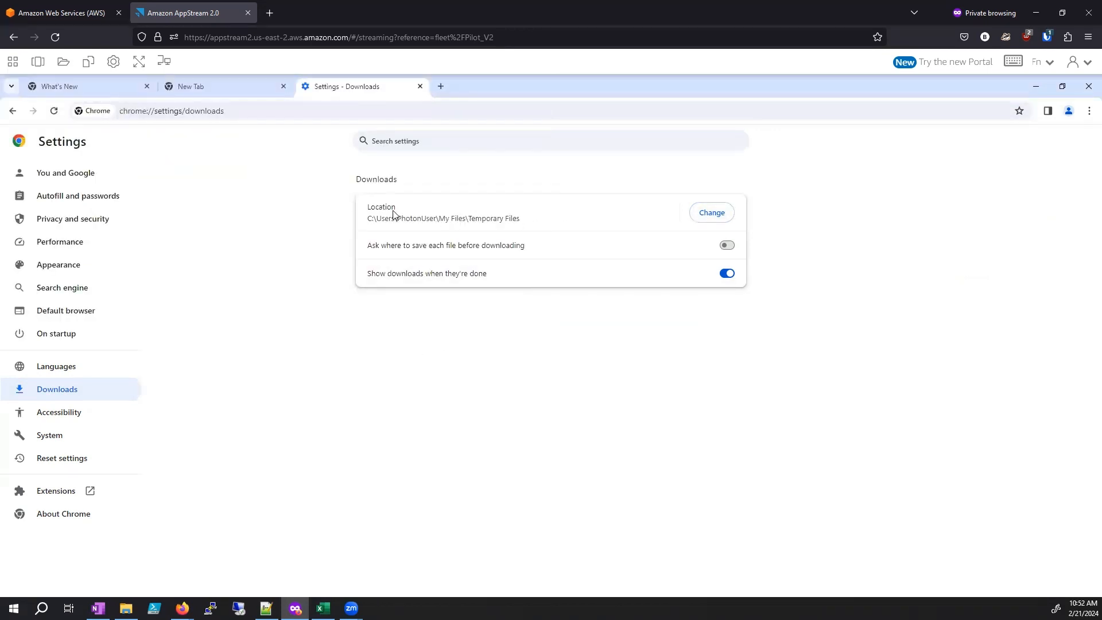
Step: Highlight the download location path, and switch asking where to save each file before downloading on and off again
drag(365, 217, 549, 221)
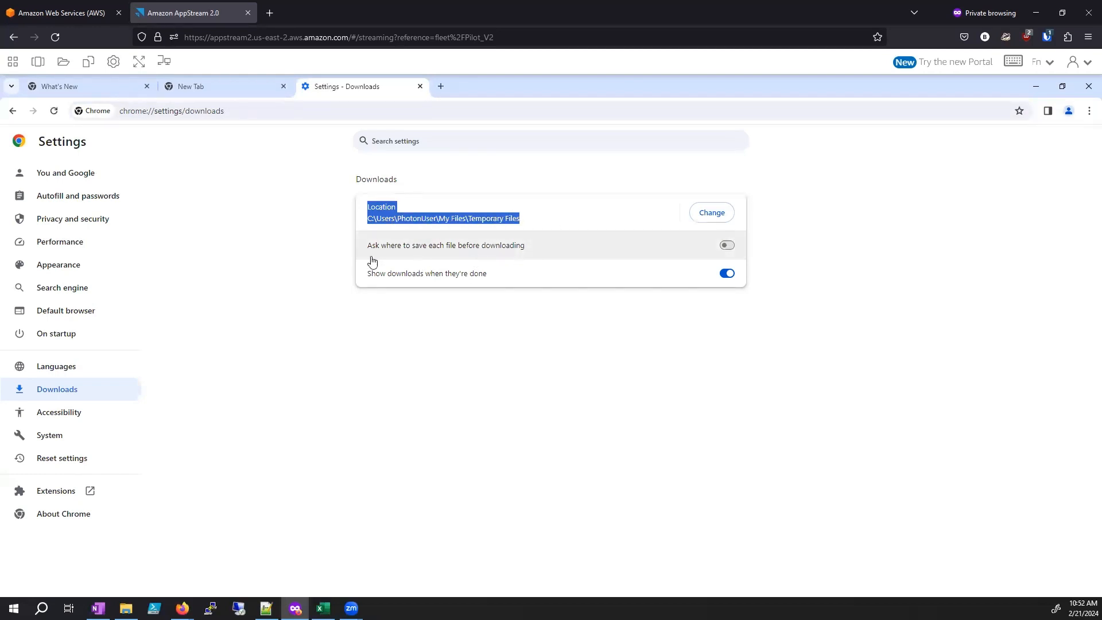
click(726, 246)
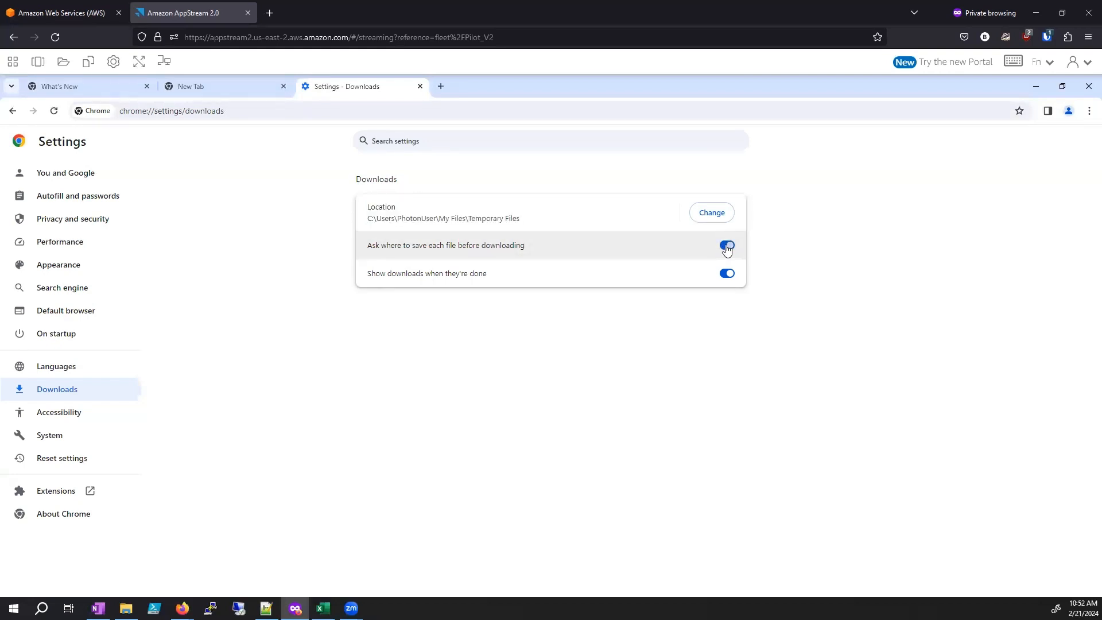
click(726, 246)
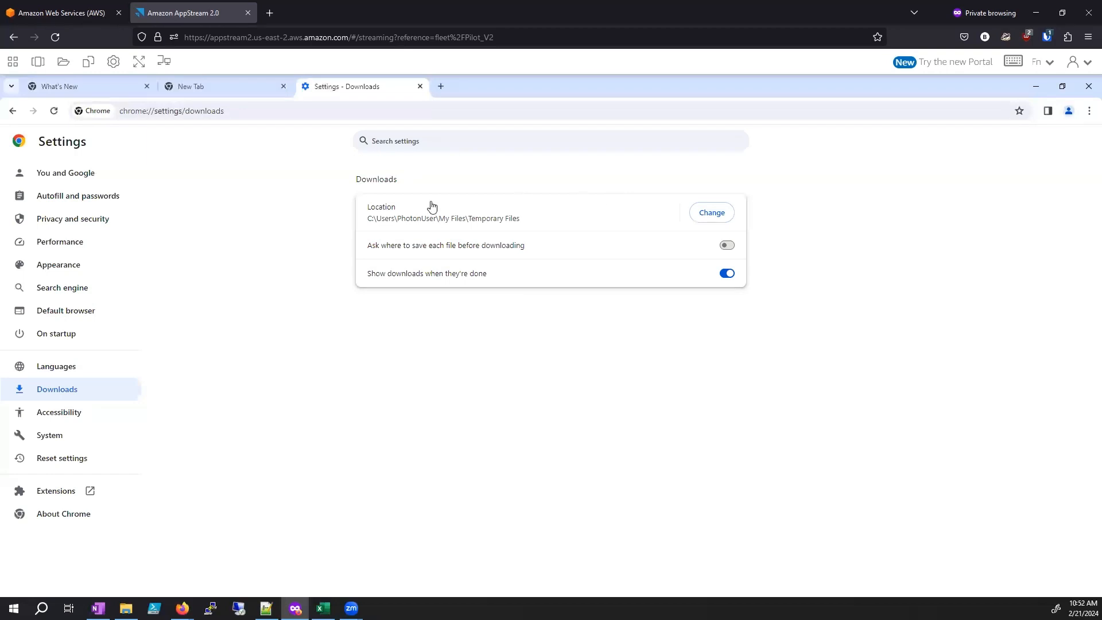
Step: Search the web for 7zip and download the 64-bit x64 Windows installer from 7-zip.org
click(195, 85)
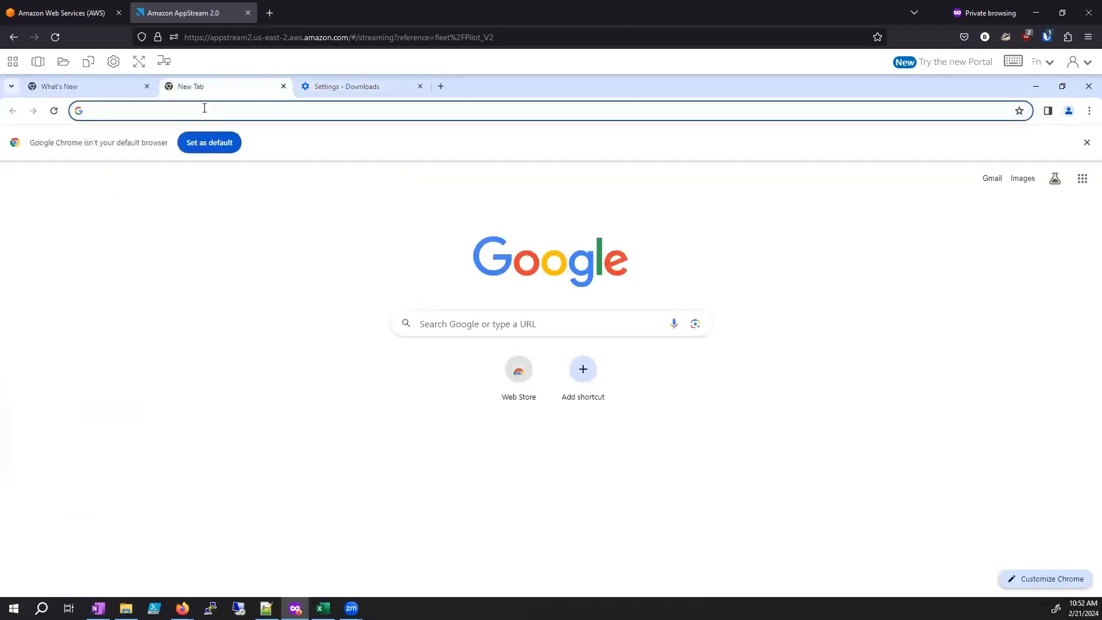
click(204, 109)
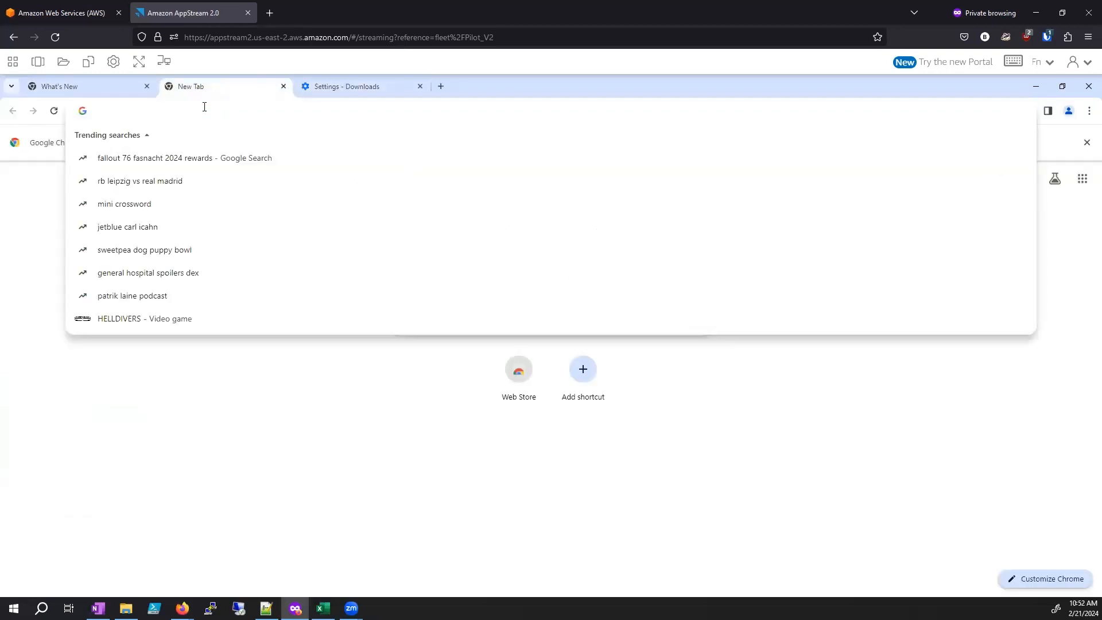
text(7zip)
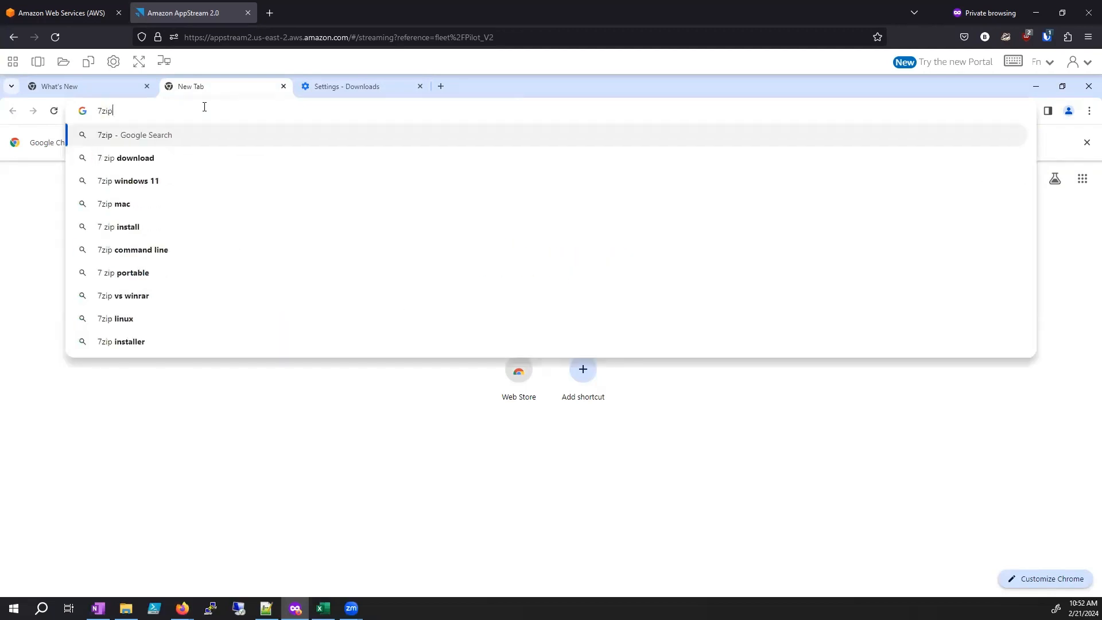
key(Return)
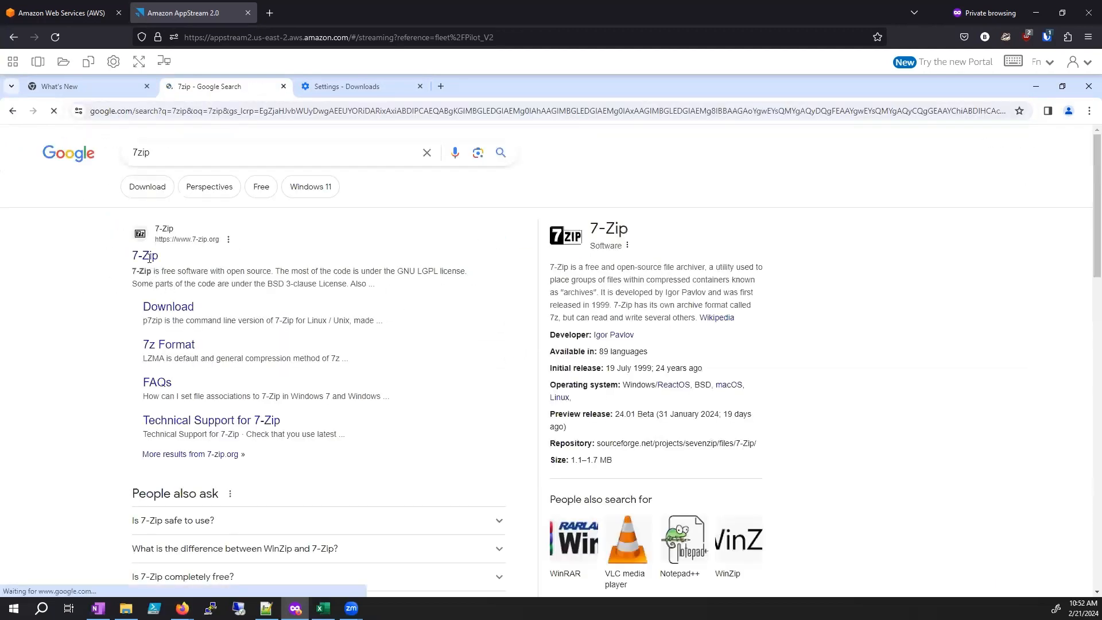
click(148, 259)
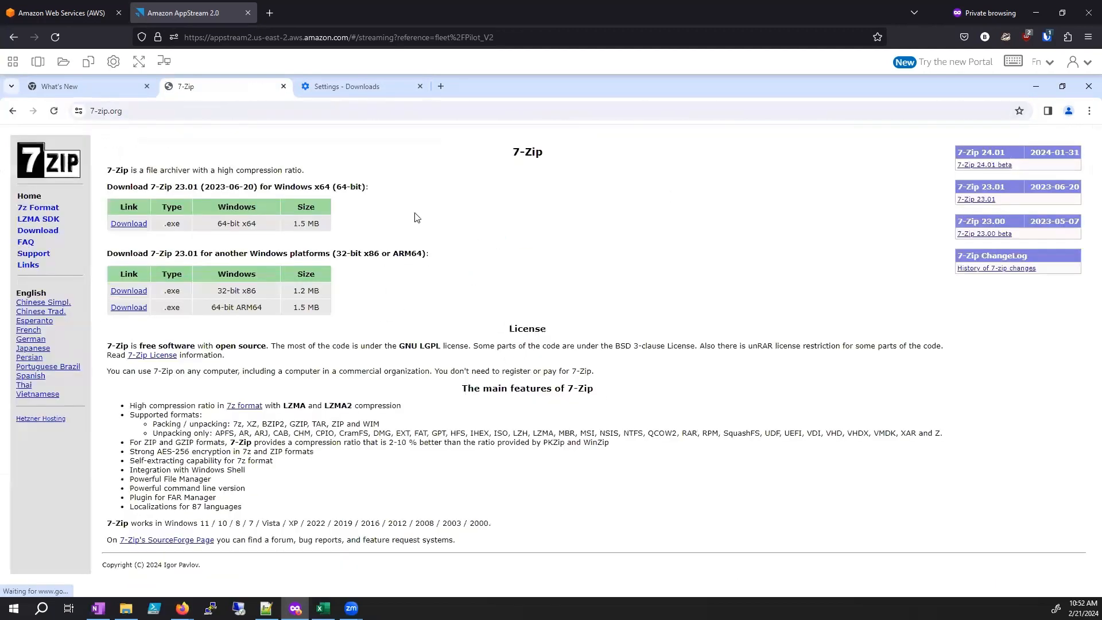
click(131, 227)
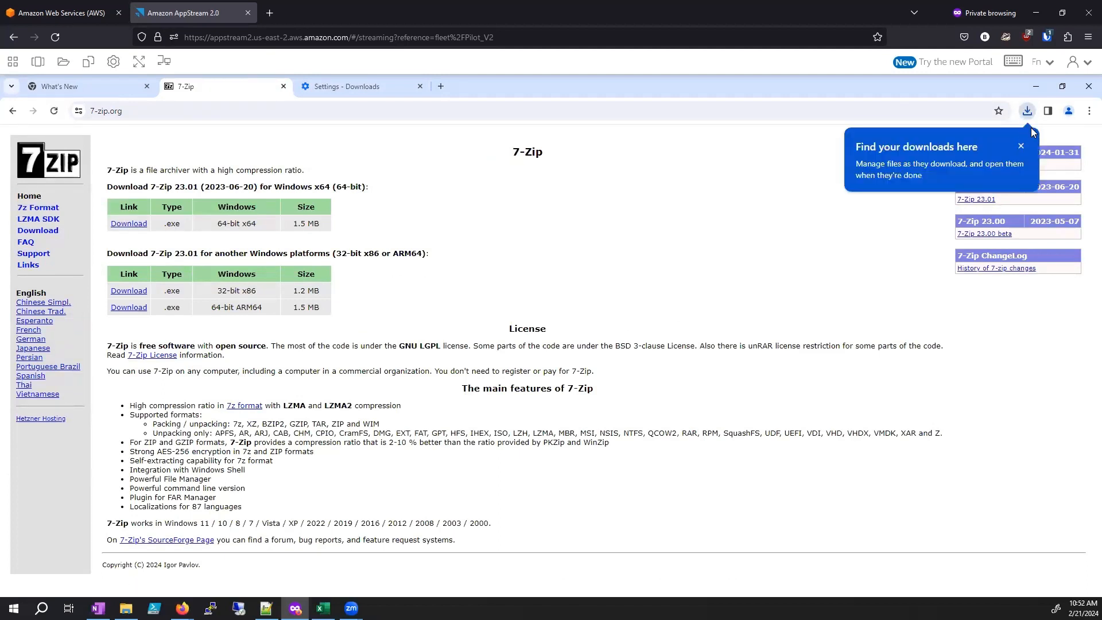
Step: Show the downloaded 7z2301-x64 installer in its folder, and check its file options in the My Files Temporary Files folder
click(1027, 111)
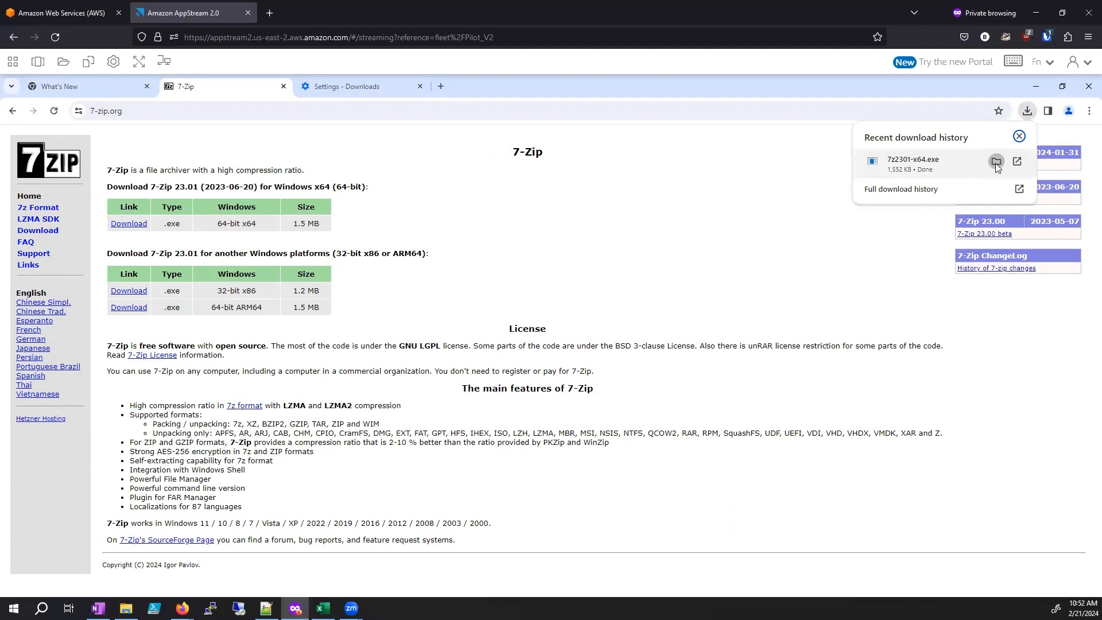
click(996, 162)
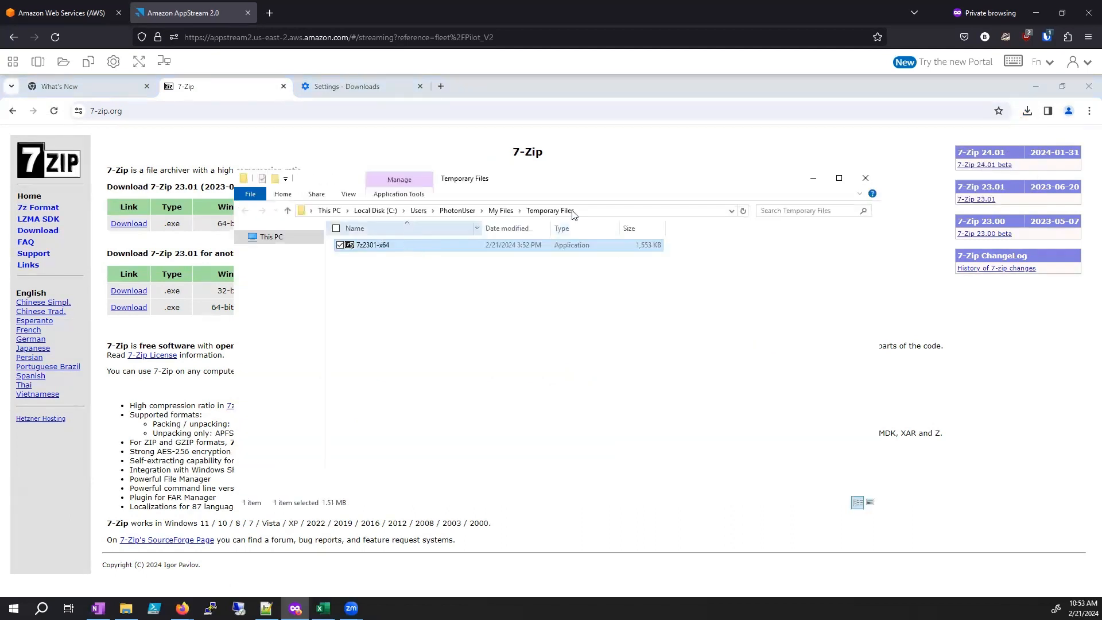
click(63, 61)
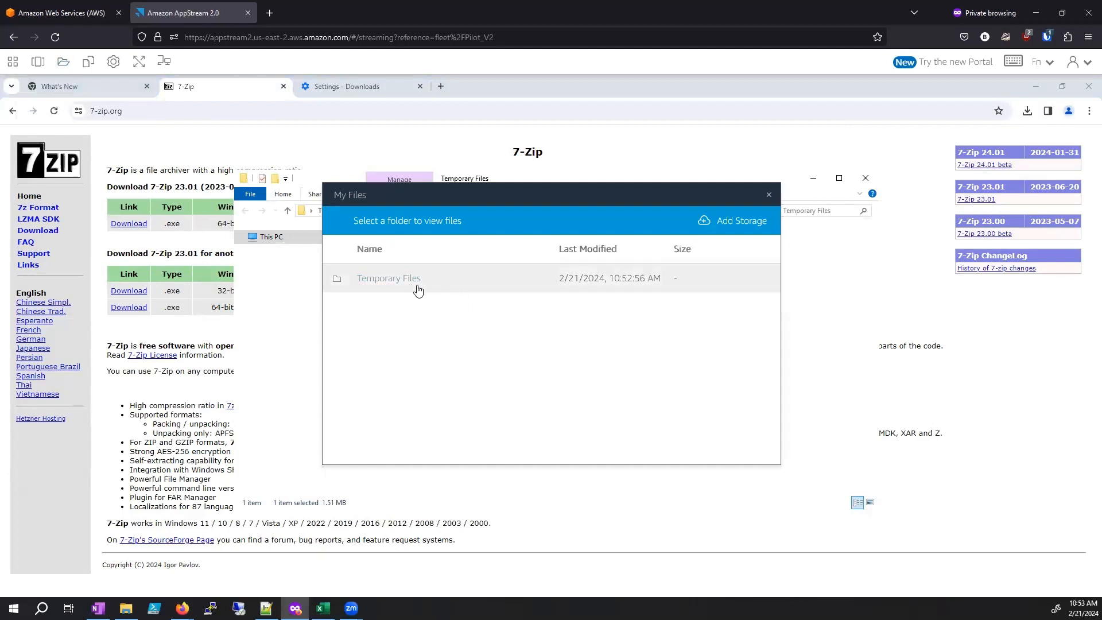
click(398, 280)
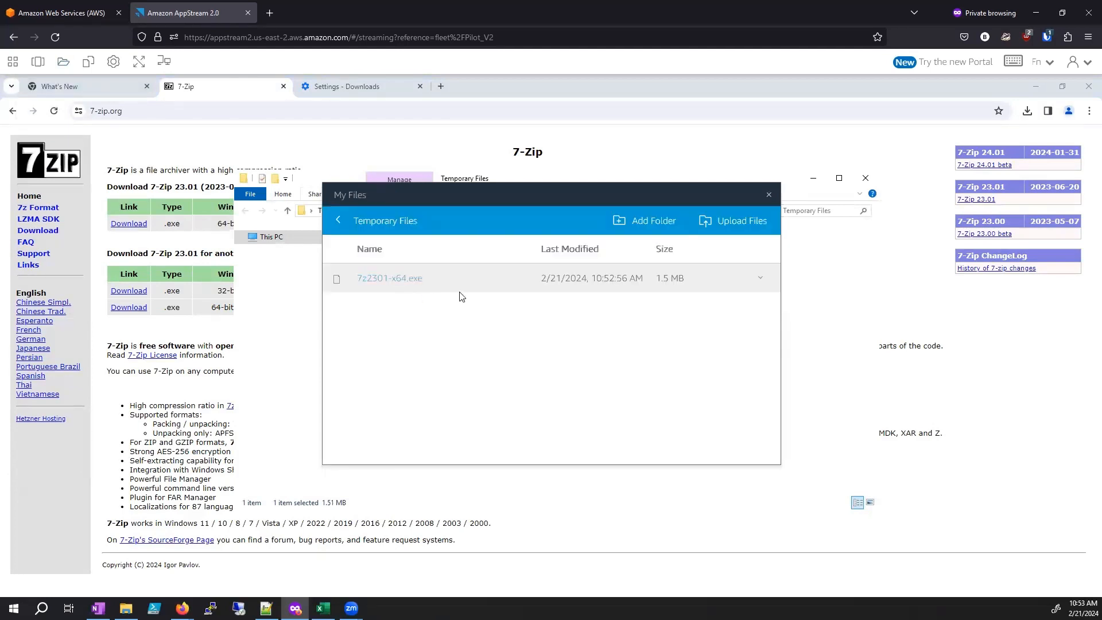
click(761, 280)
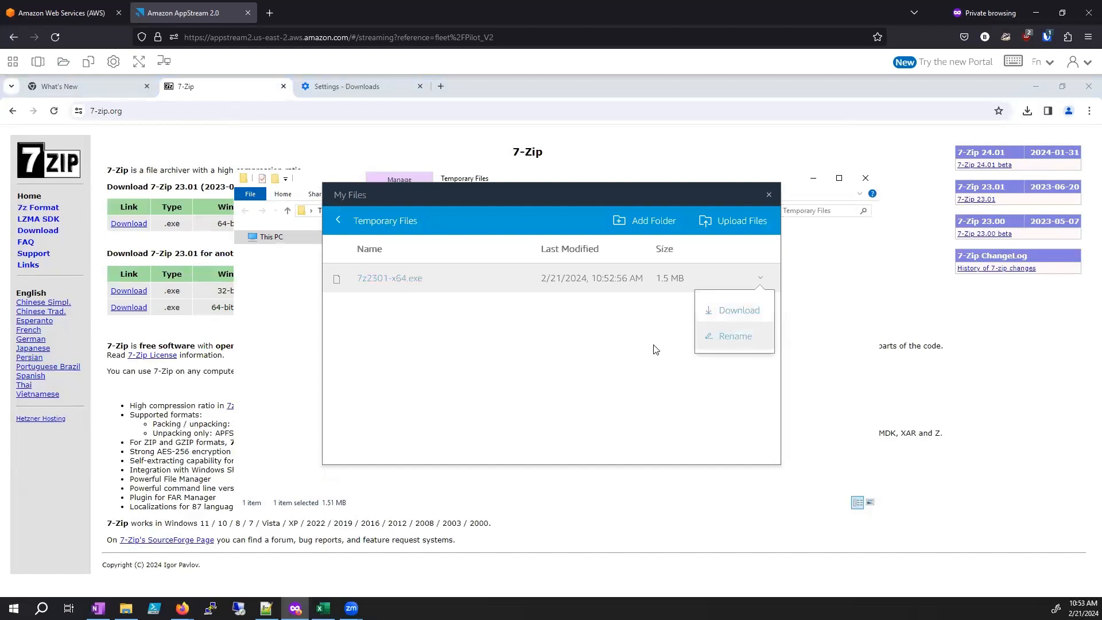
click(586, 330)
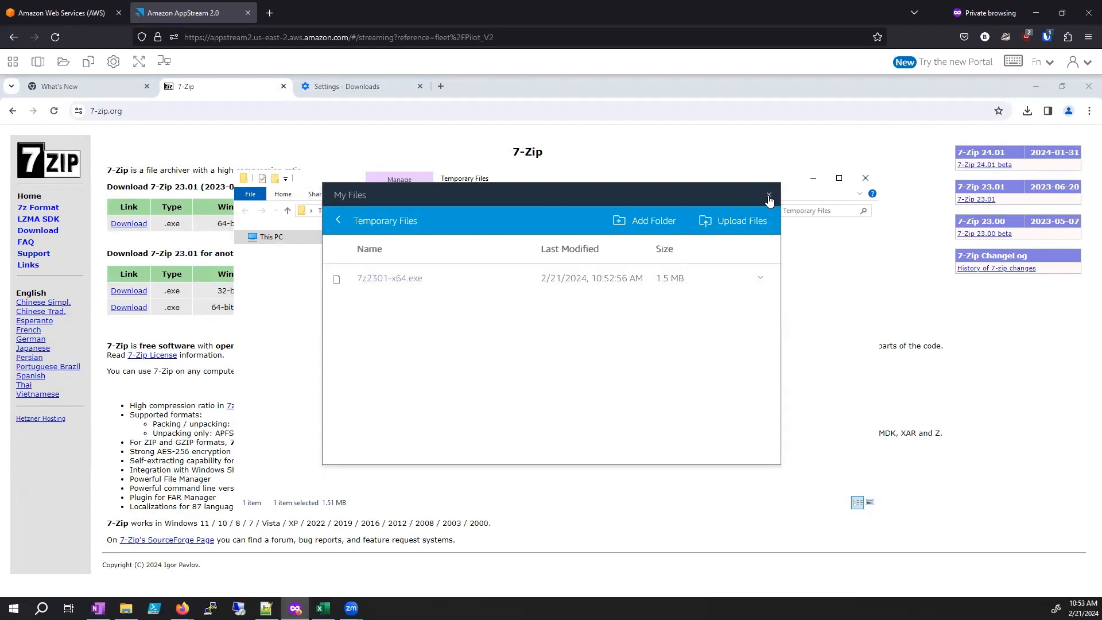
click(769, 196)
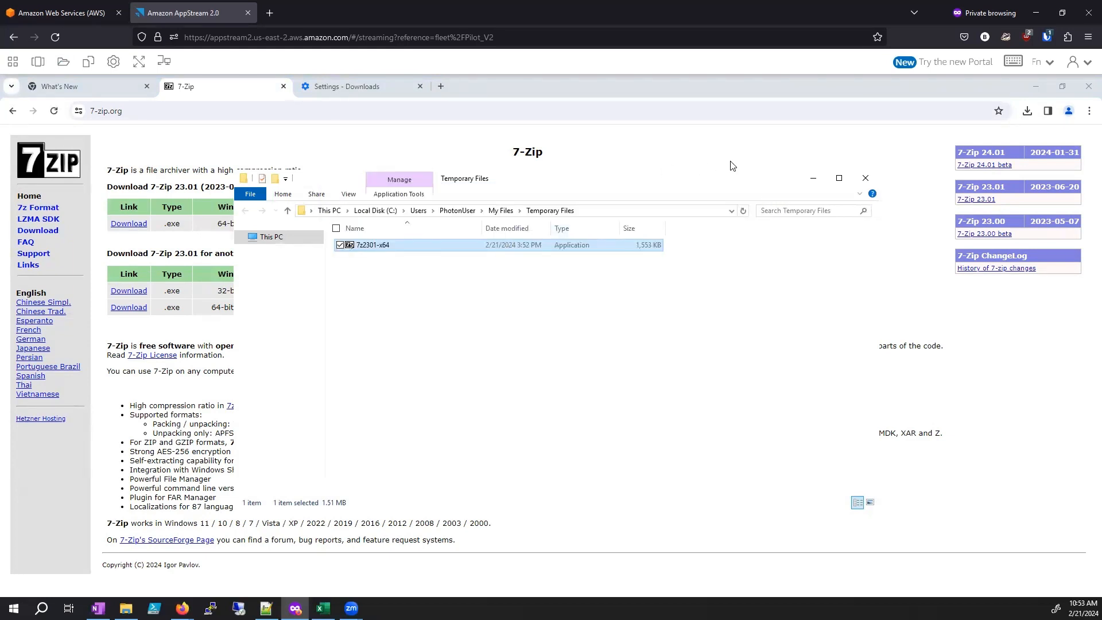
Step: Close the Temporary Files window and search the web for a speed test in the 7-Zip page's tab
click(868, 179)
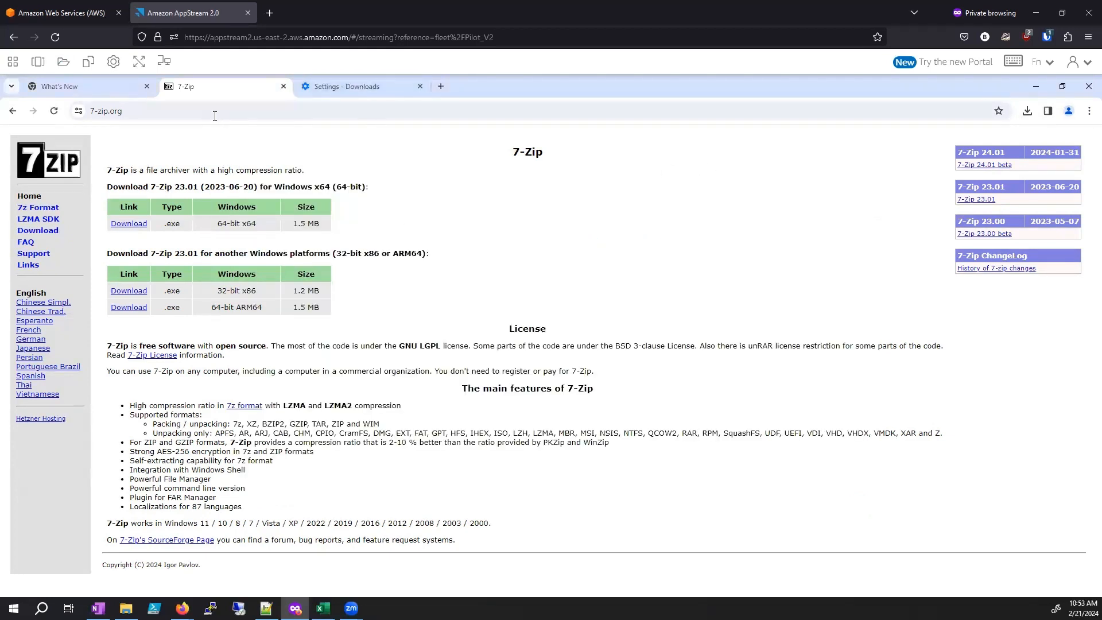
click(160, 107)
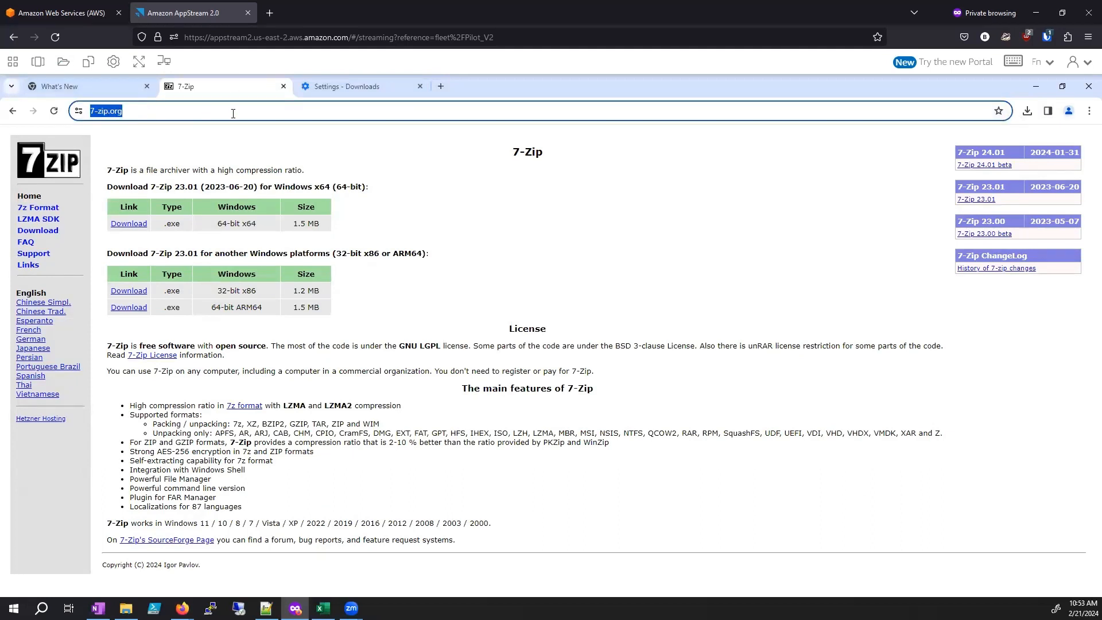
text(spped )
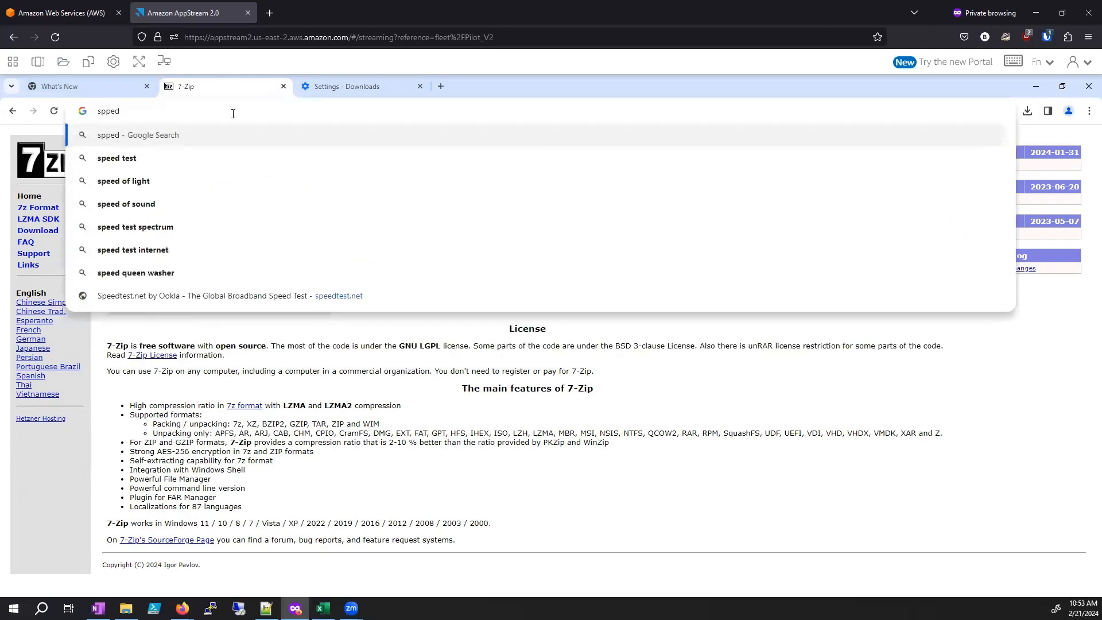
text(th)
key(BackSpace)
text(e)
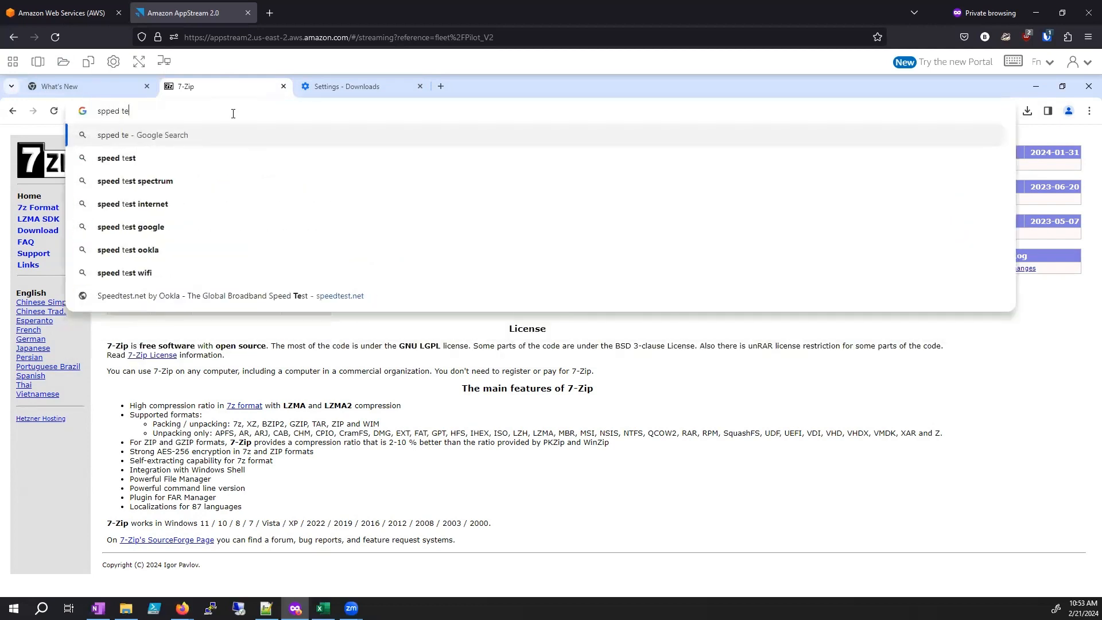
text(st)
key(Return)
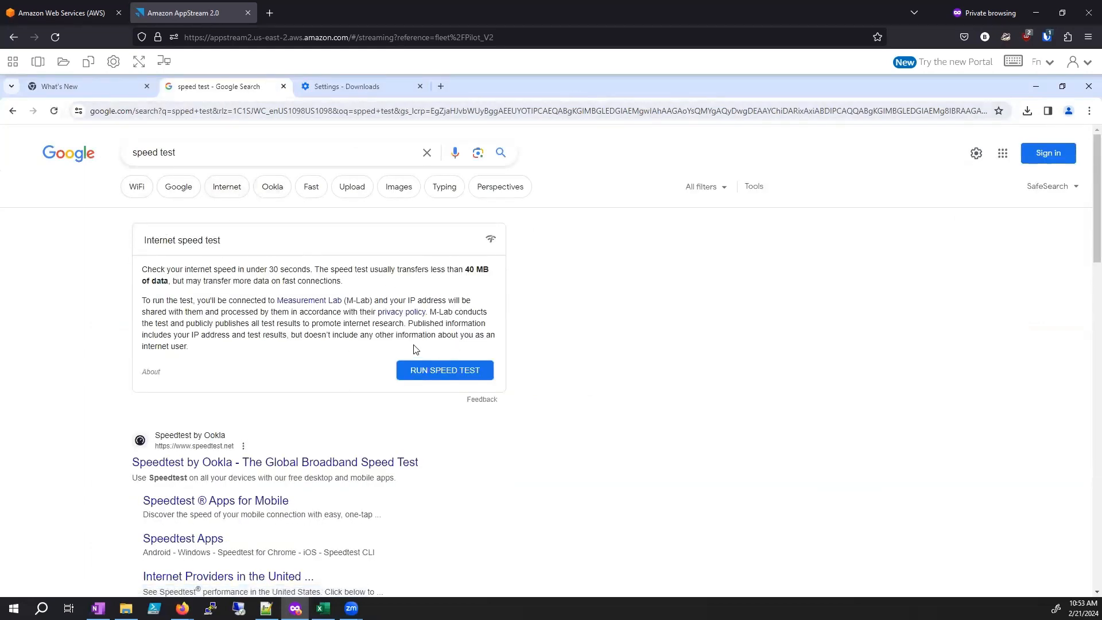
Step: Run Google's internet speed test, highlight the download and upload results, and close the test
click(431, 376)
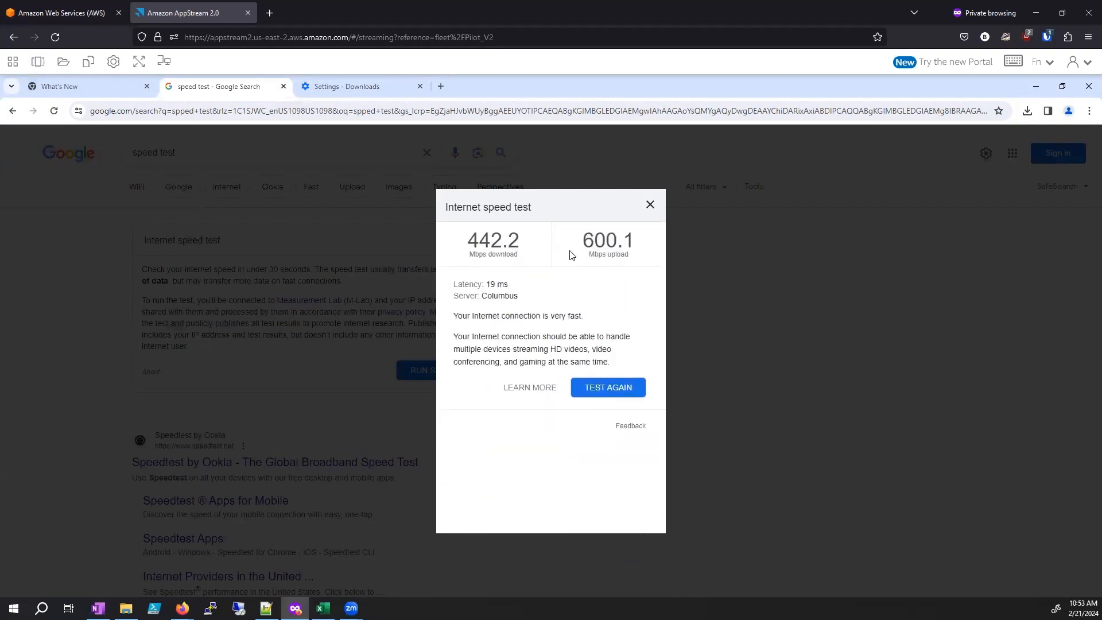
drag(470, 250, 623, 245)
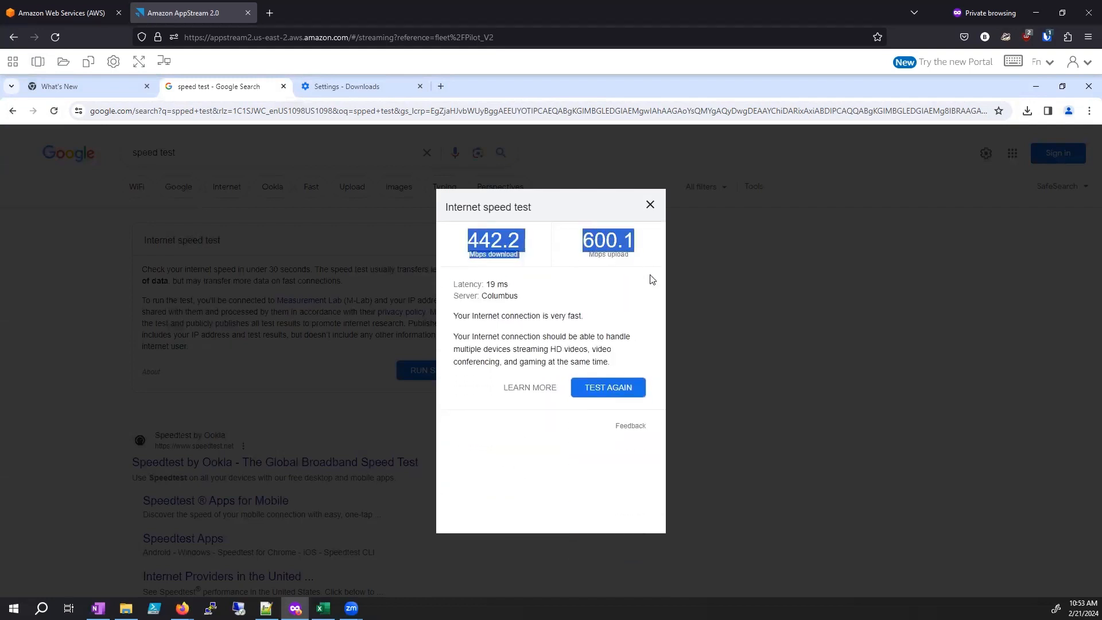
drag(652, 279, 656, 217)
click(650, 205)
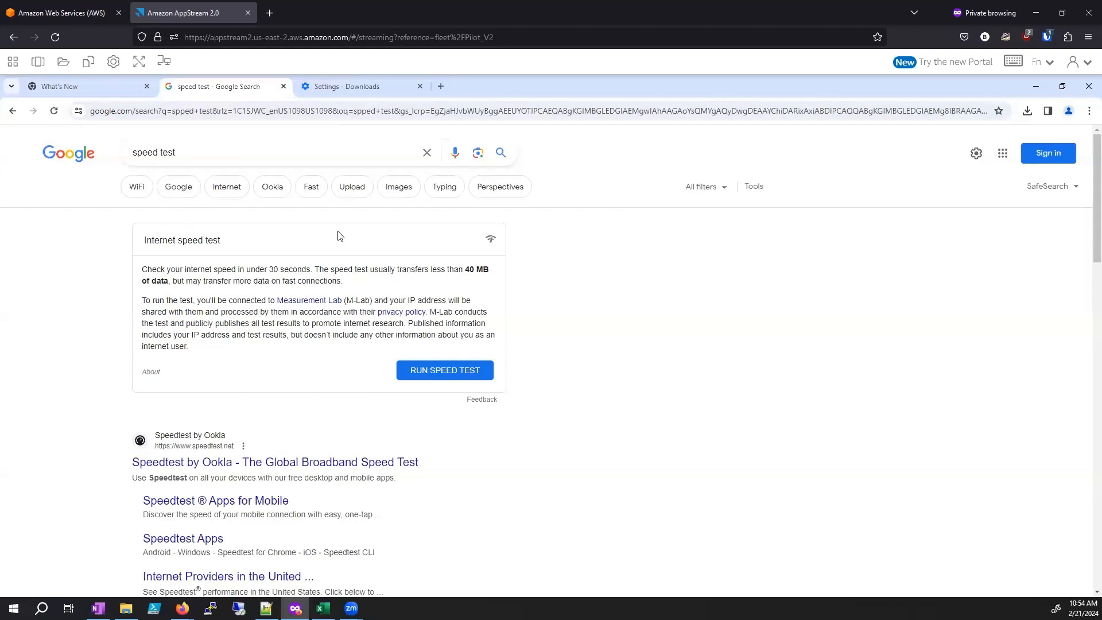
Step: Show the streaming metrics in the AppStream Streaming Mode settings, highlight the one-minute average bandwidth usage, and close the settings
click(114, 62)
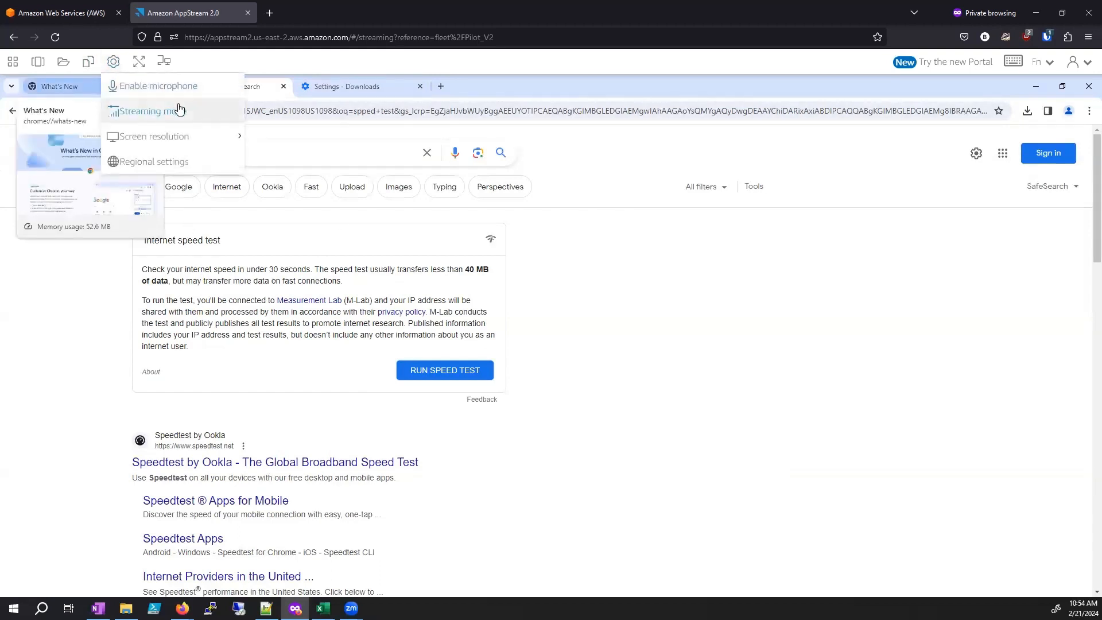
click(151, 112)
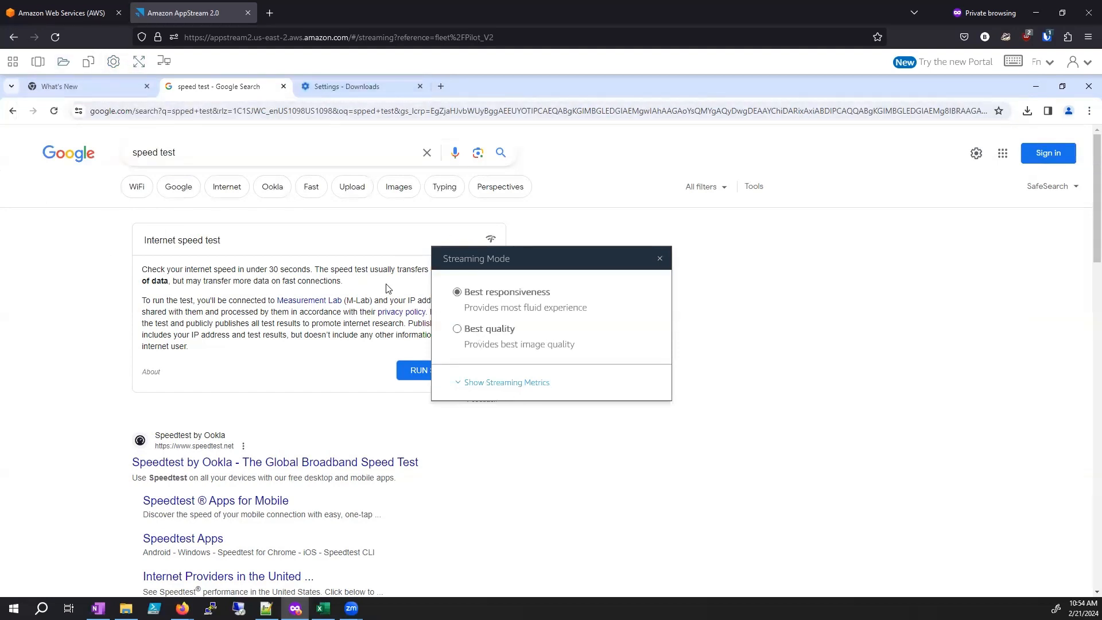
click(477, 383)
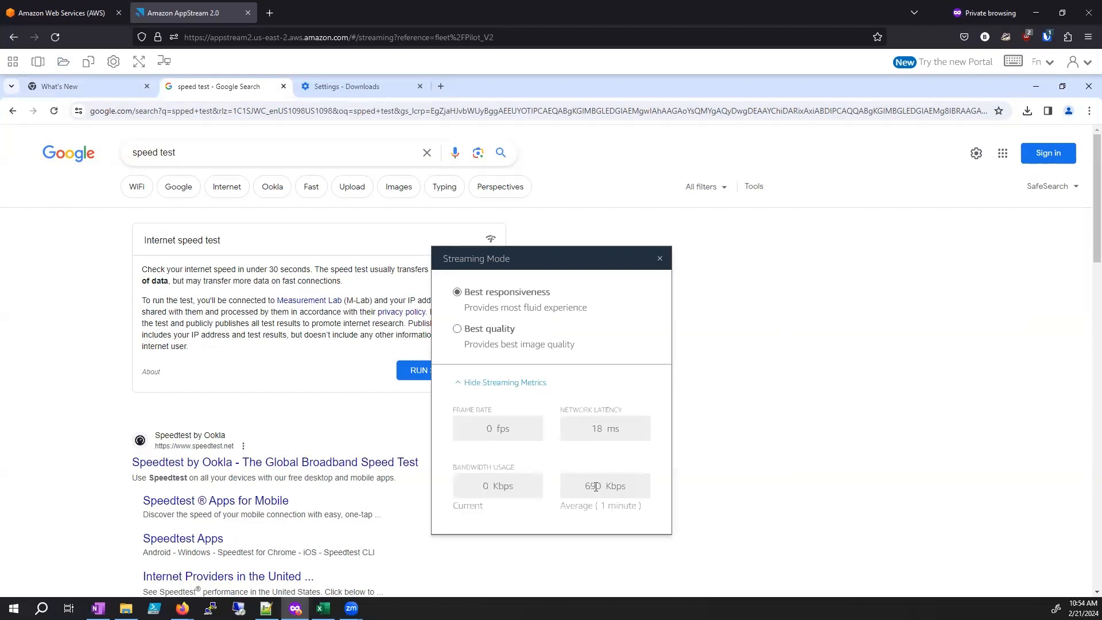
triple_click(652, 498)
drag(580, 492, 639, 493)
click(588, 485)
drag(588, 485, 633, 487)
click(660, 259)
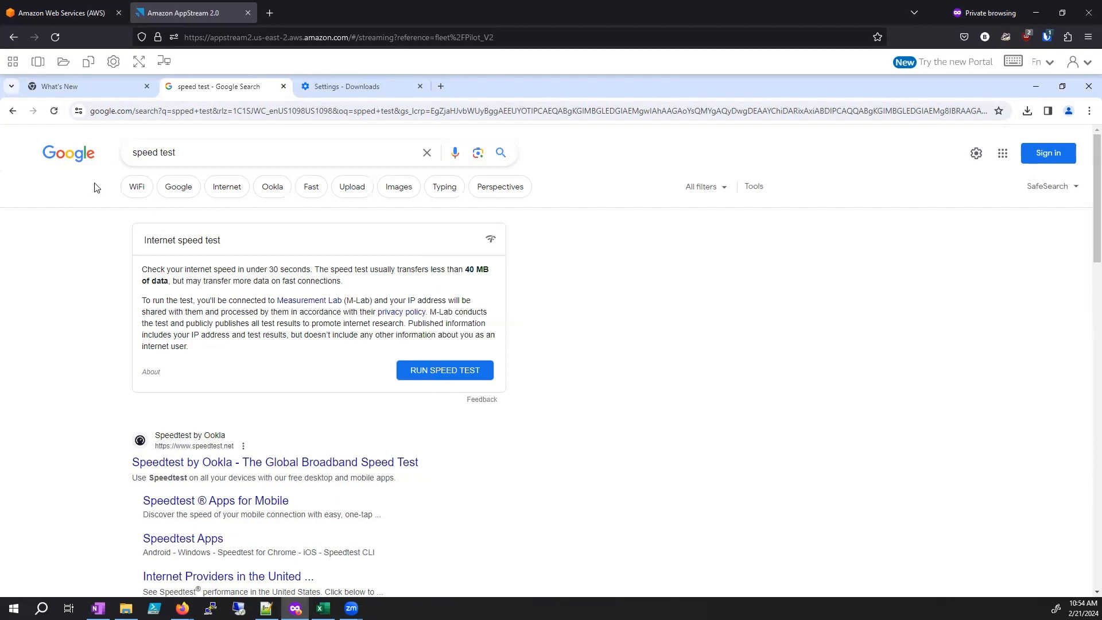
Step: Close the What's New and speed test pages in Chrome, and launch 7z from the AppStream app list
click(147, 86)
click(146, 86)
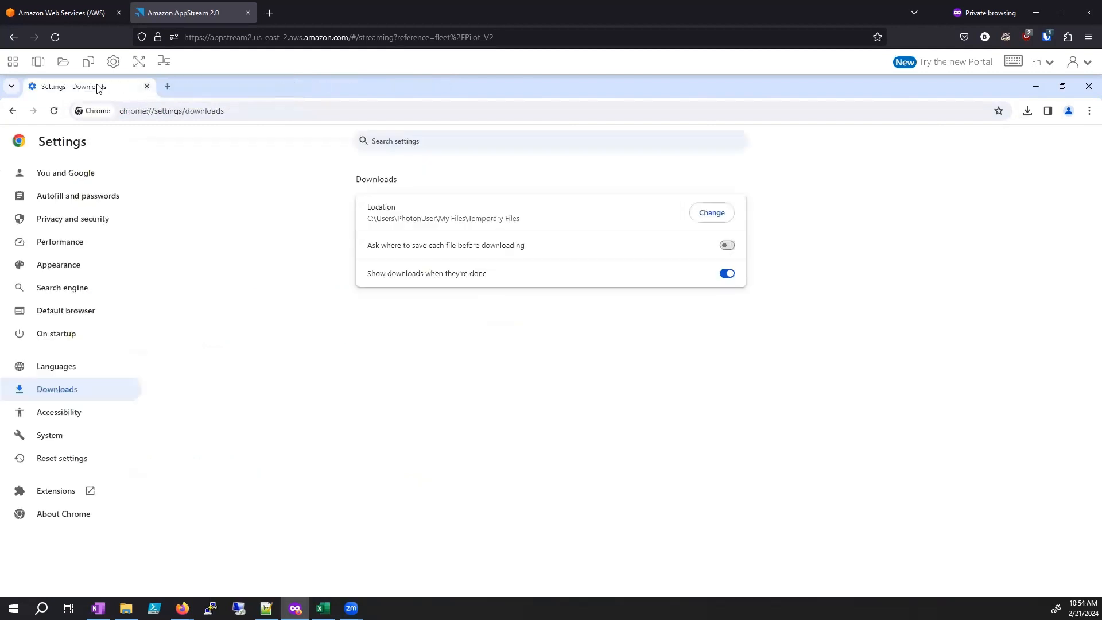
click(16, 69)
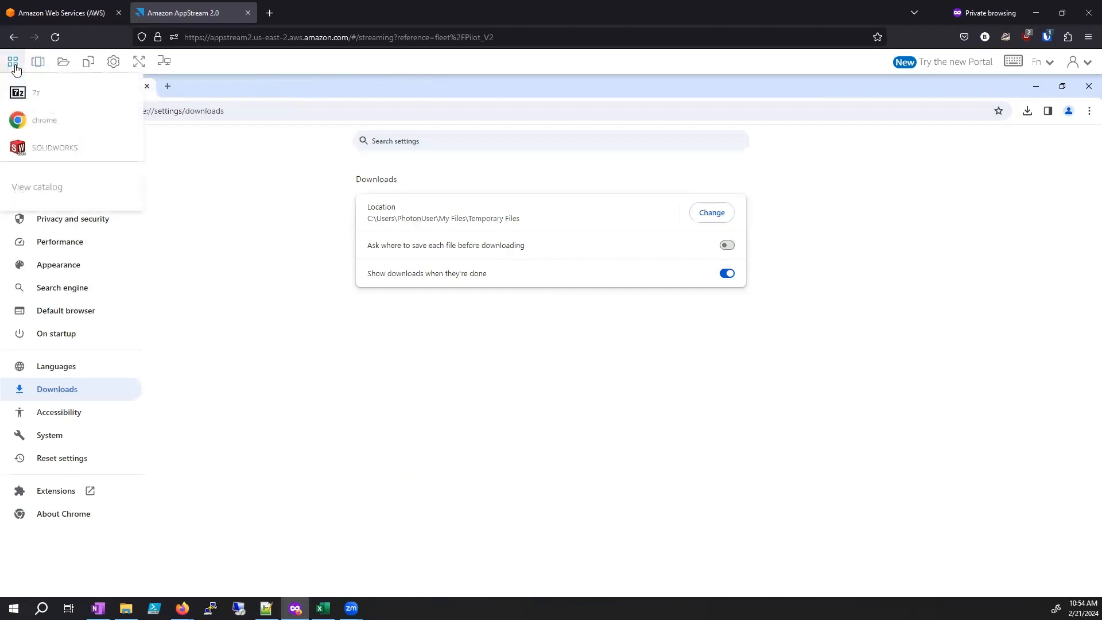
click(53, 92)
drag(228, 113, 409, 117)
Step: Browse the C: drive and its AppStream folder in the 7-Zip file manager, go back up to C:, and close the file manager
double_click(236, 204)
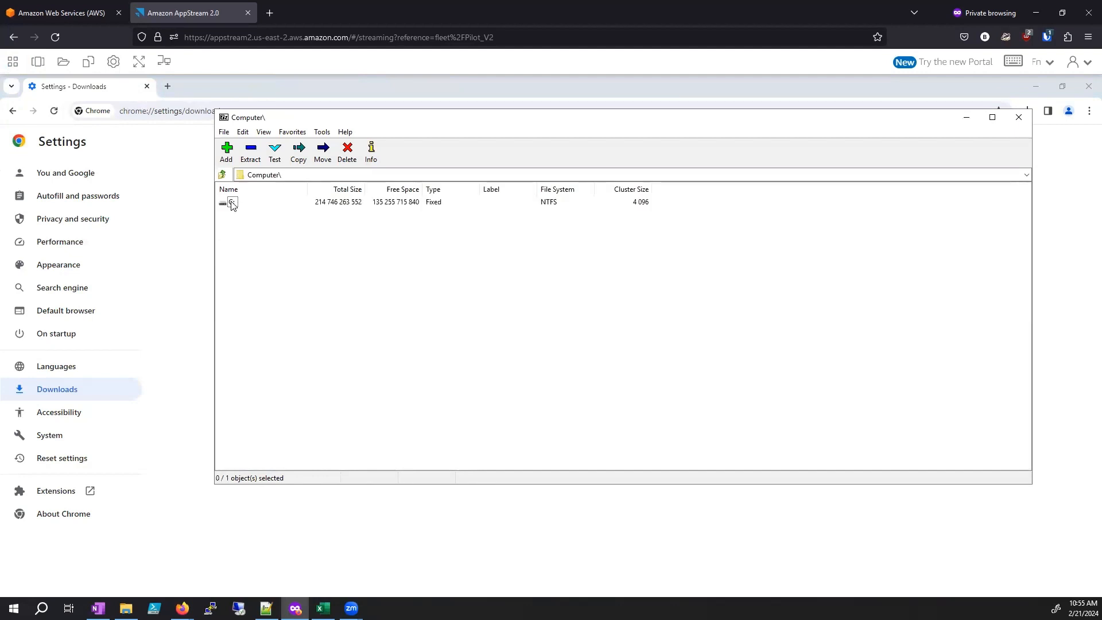
double_click(240, 203)
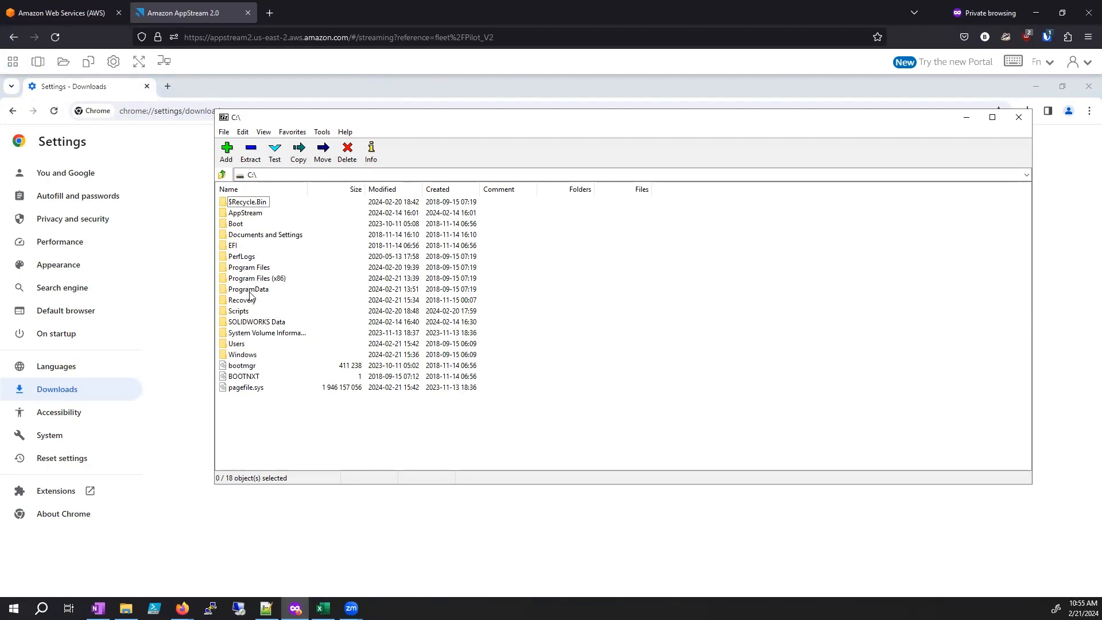
double_click(244, 214)
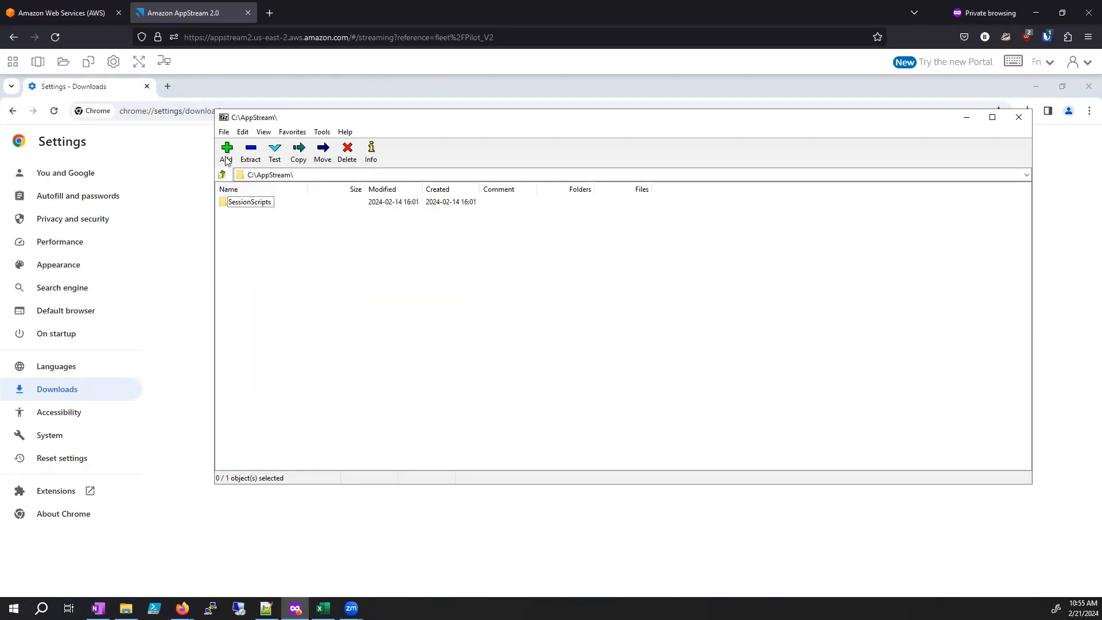
click(222, 175)
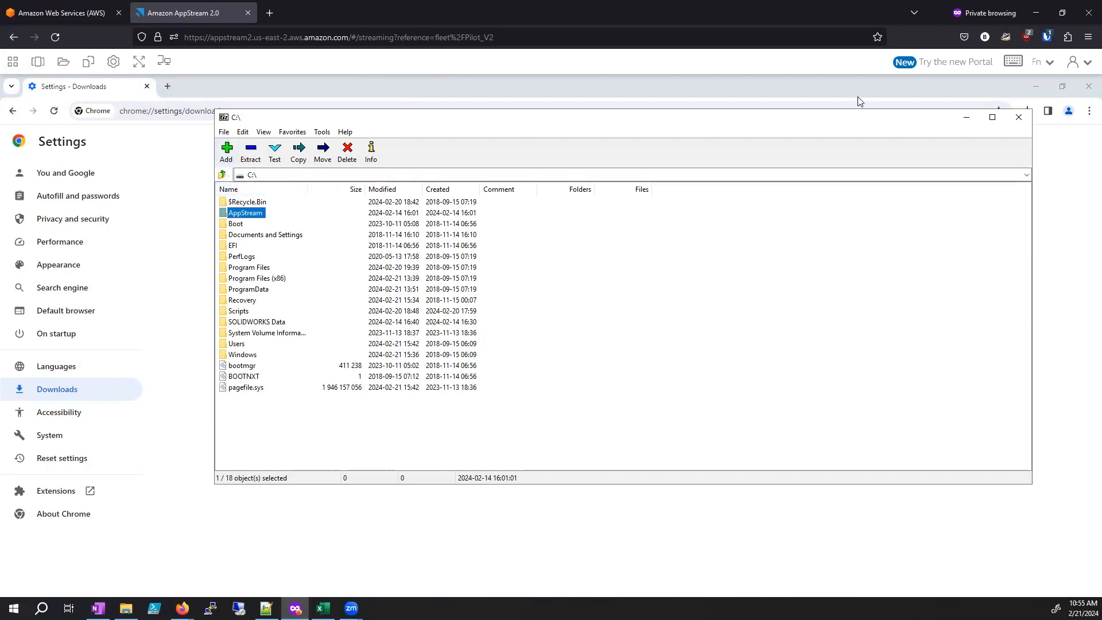
click(1019, 117)
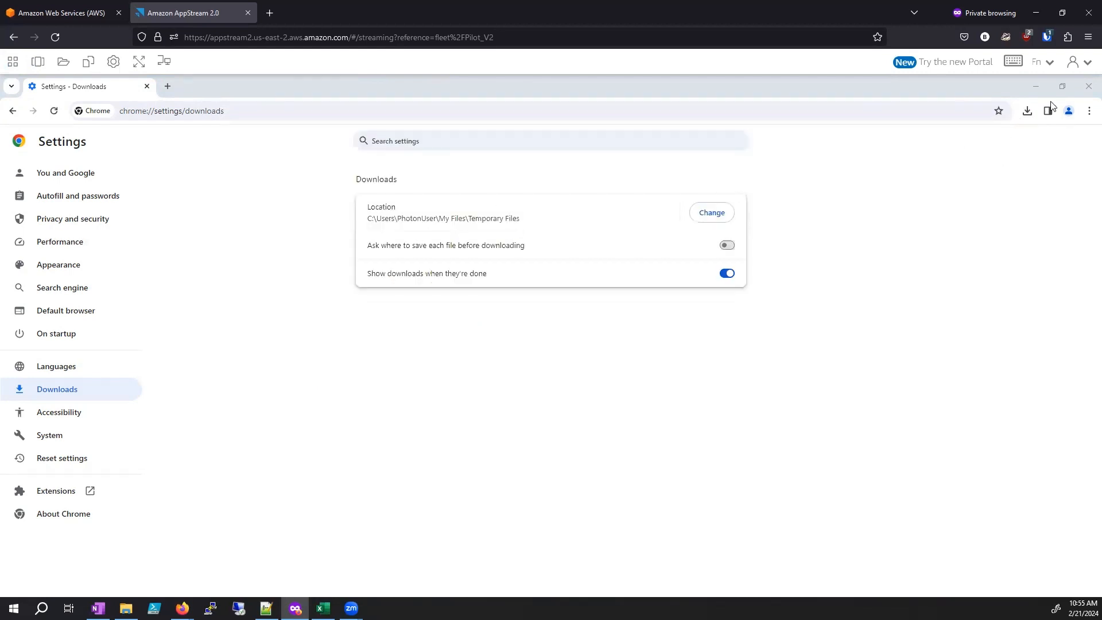
Step: Show the downloaded 7z2301-x64.exe in its folder, view its 7-Zip archive and extraction options, and close the folder window
click(1028, 112)
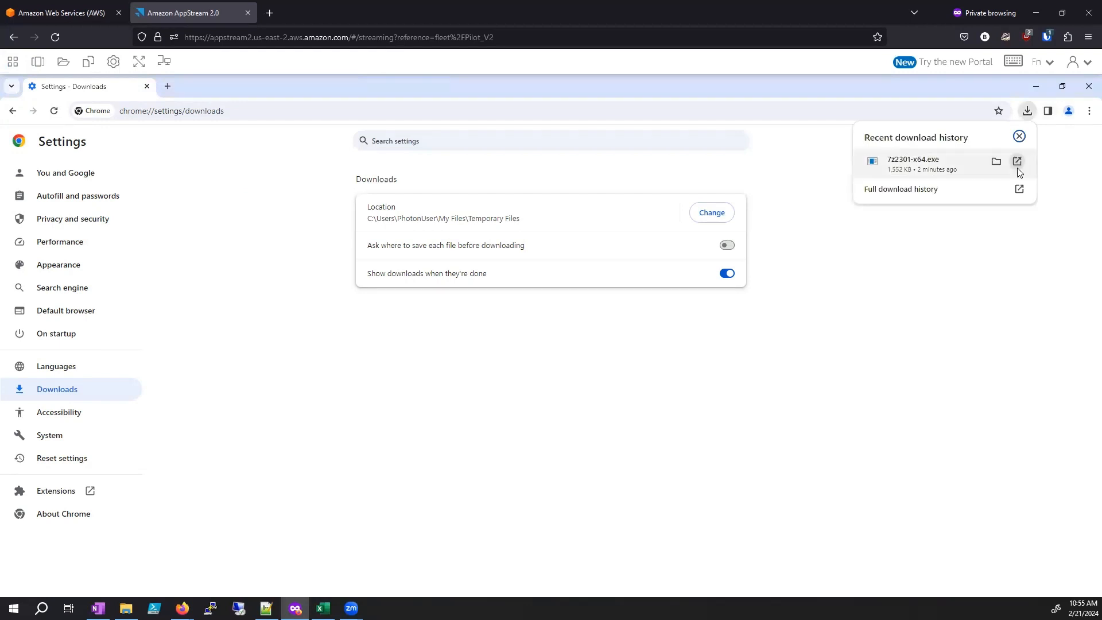
click(995, 162)
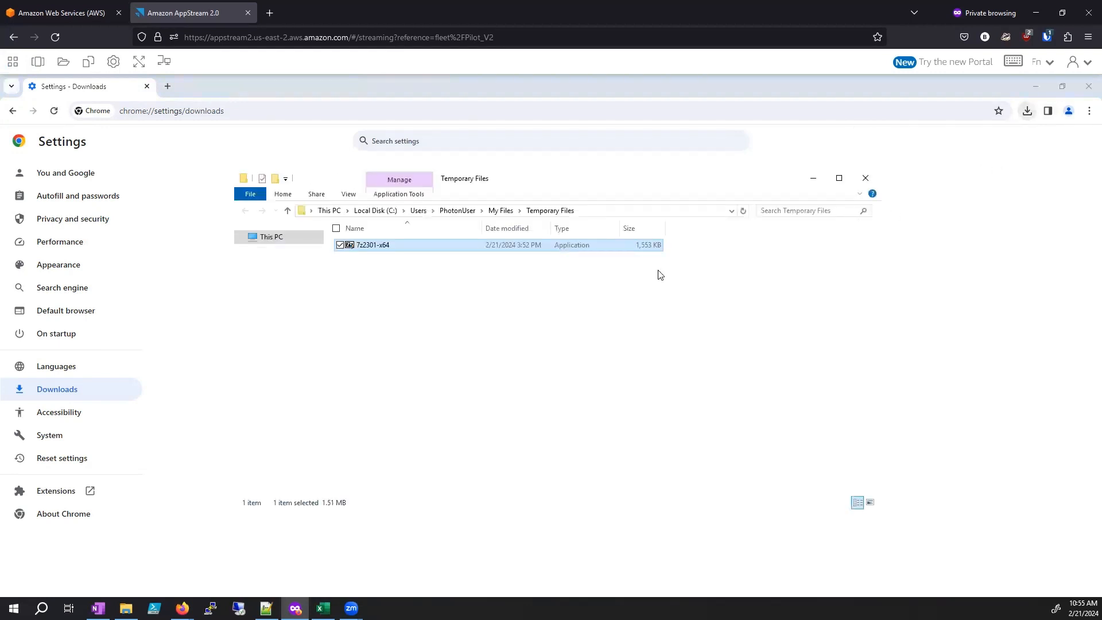
right_click(378, 248)
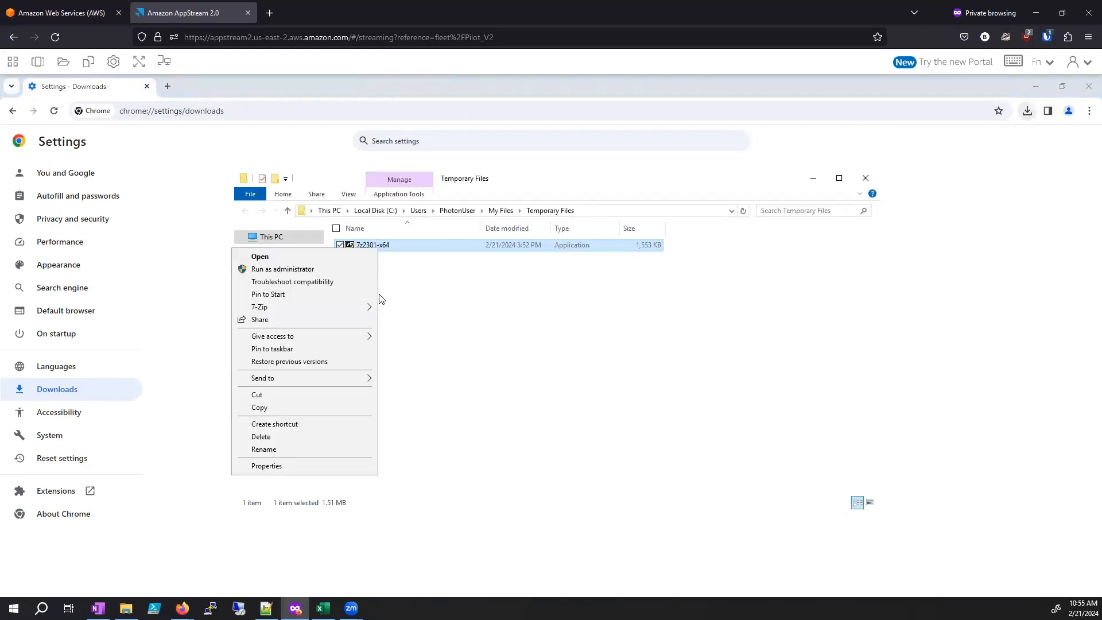
mouse_move(364, 310)
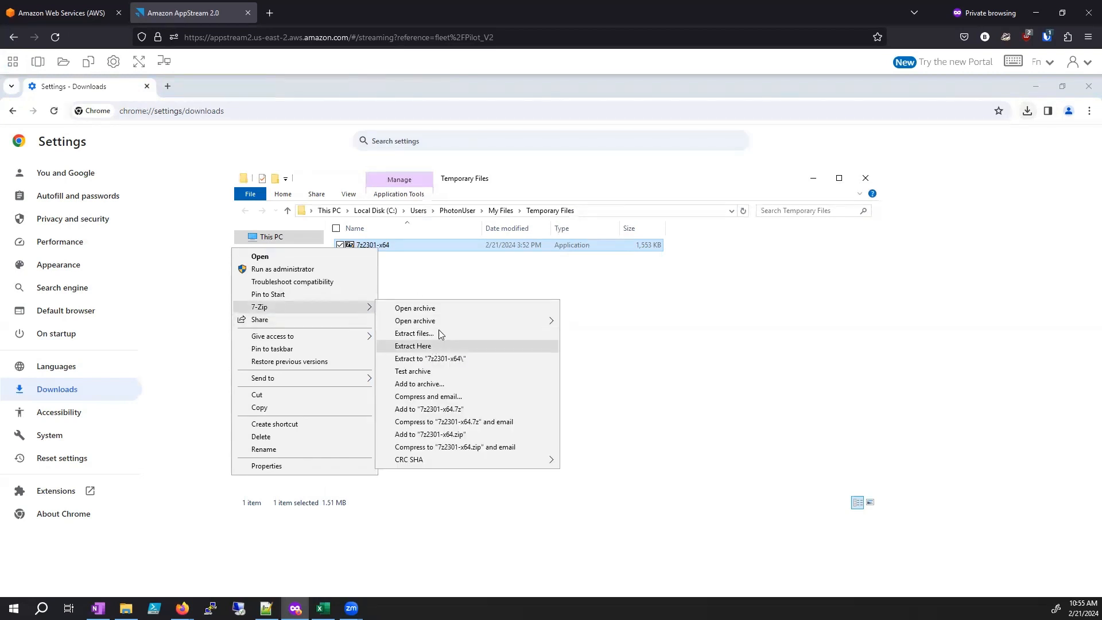
click(647, 285)
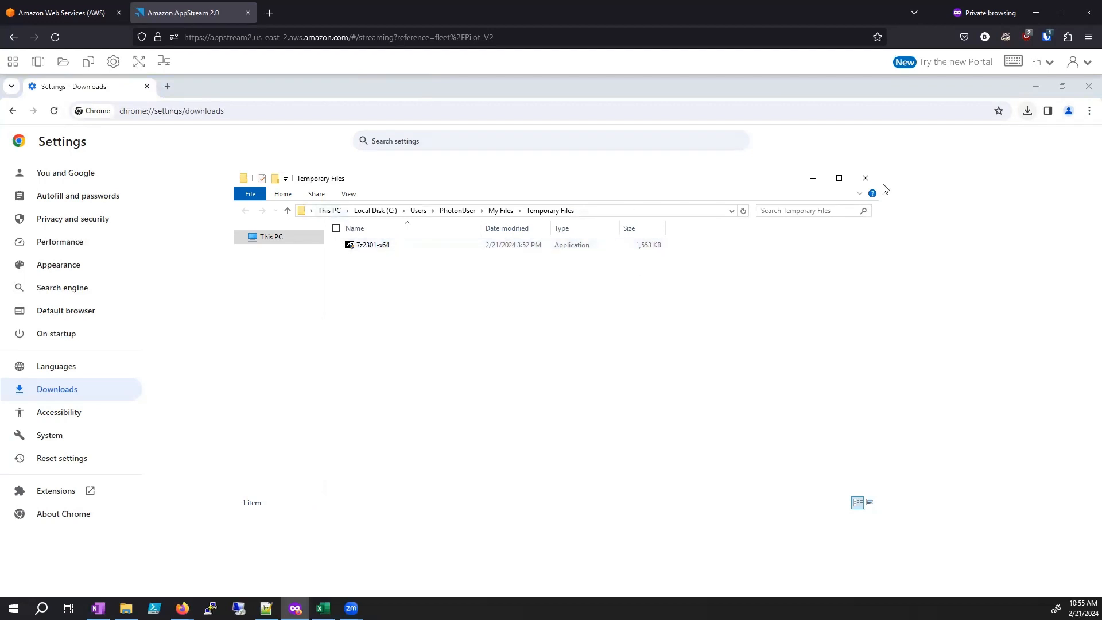
click(865, 178)
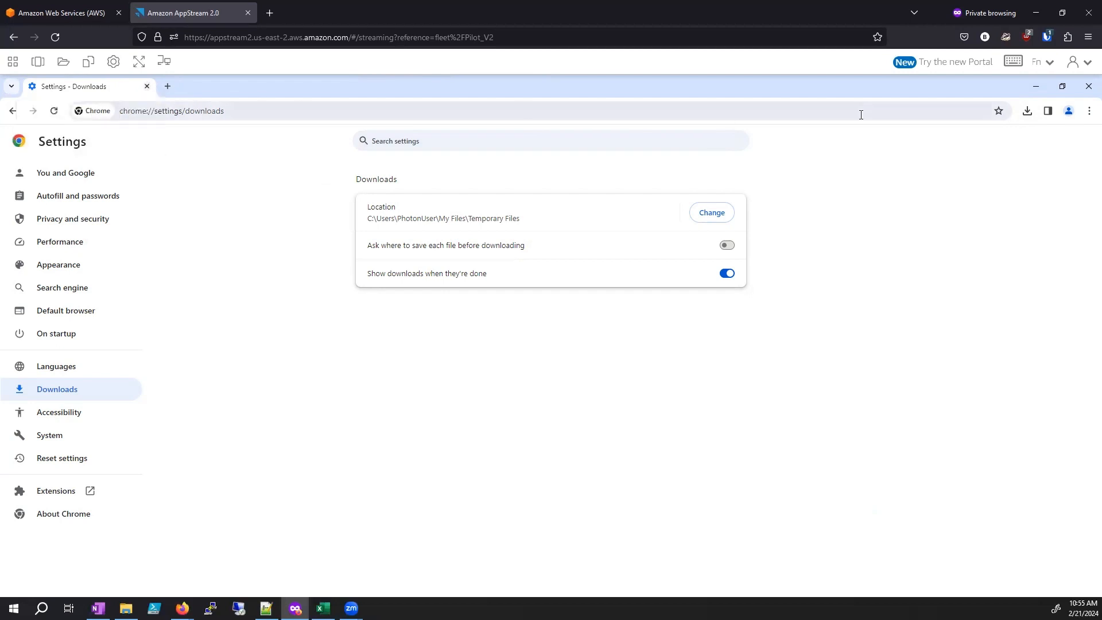
Step: Close Chrome to return to SOLIDWORKS, and view the available Simulation commands without choosing one
click(1087, 89)
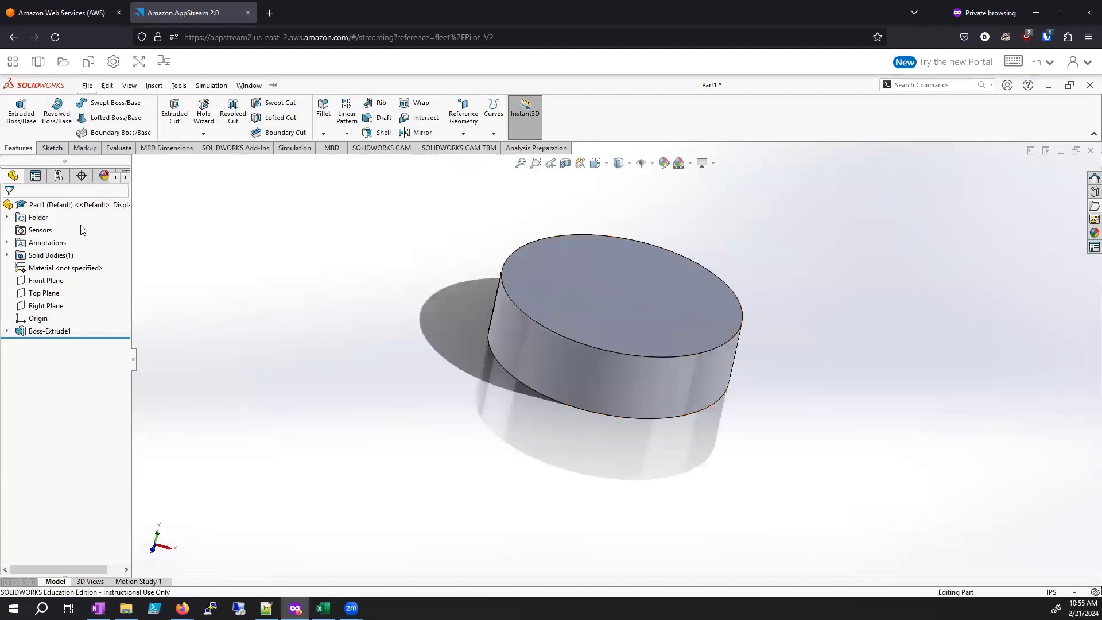
click(211, 85)
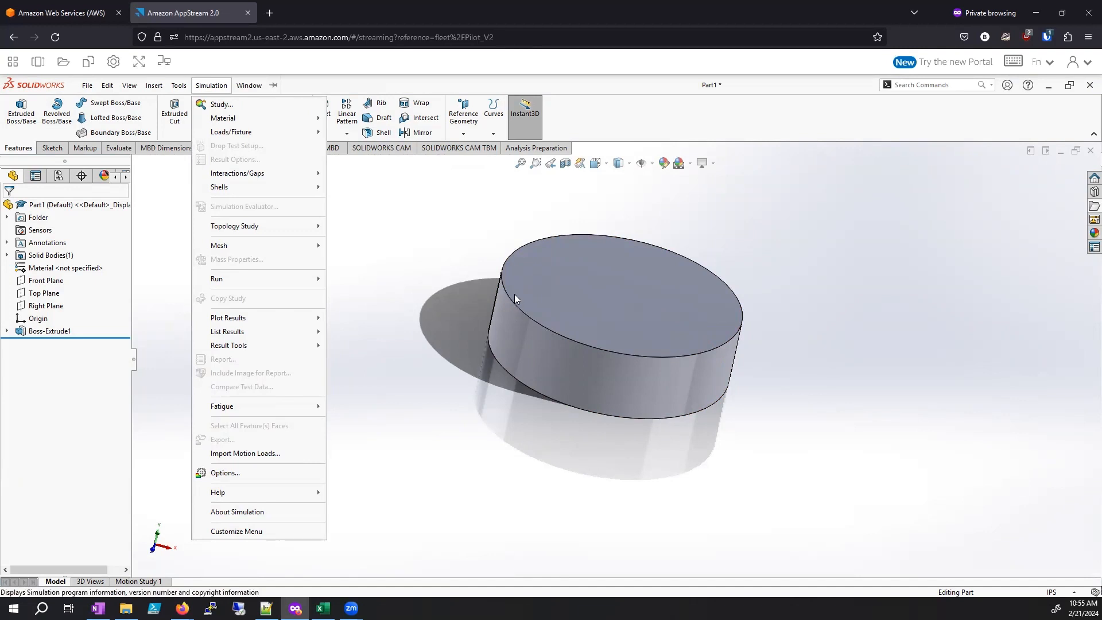
click(472, 296)
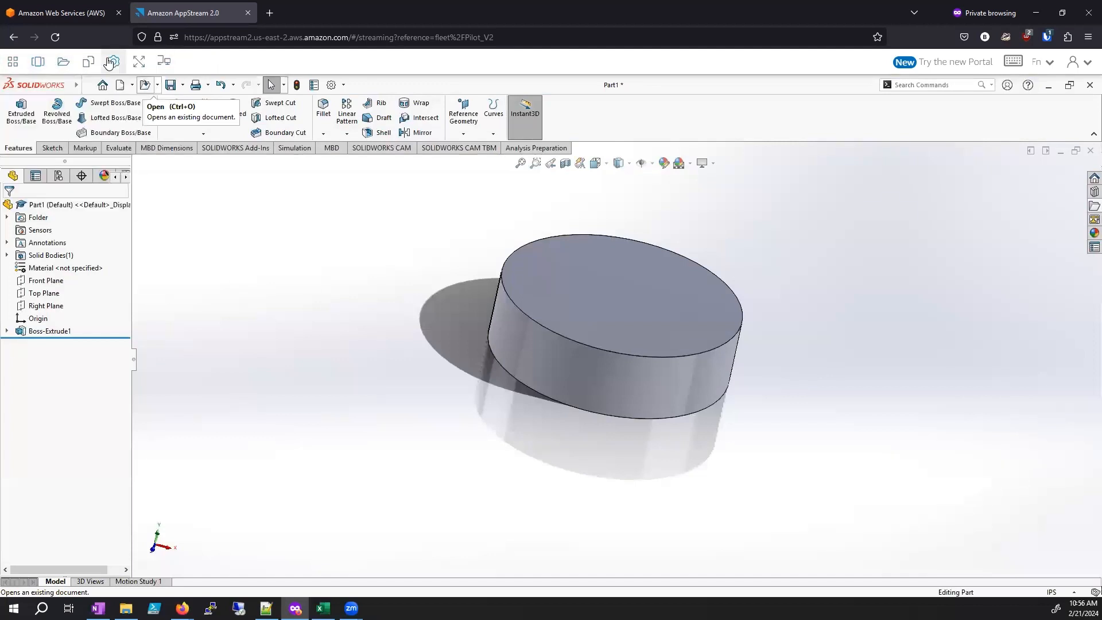
Step: View the AppStream app catalog and switch back to SOLIDWORKS from the app list
mouse_move(18, 66)
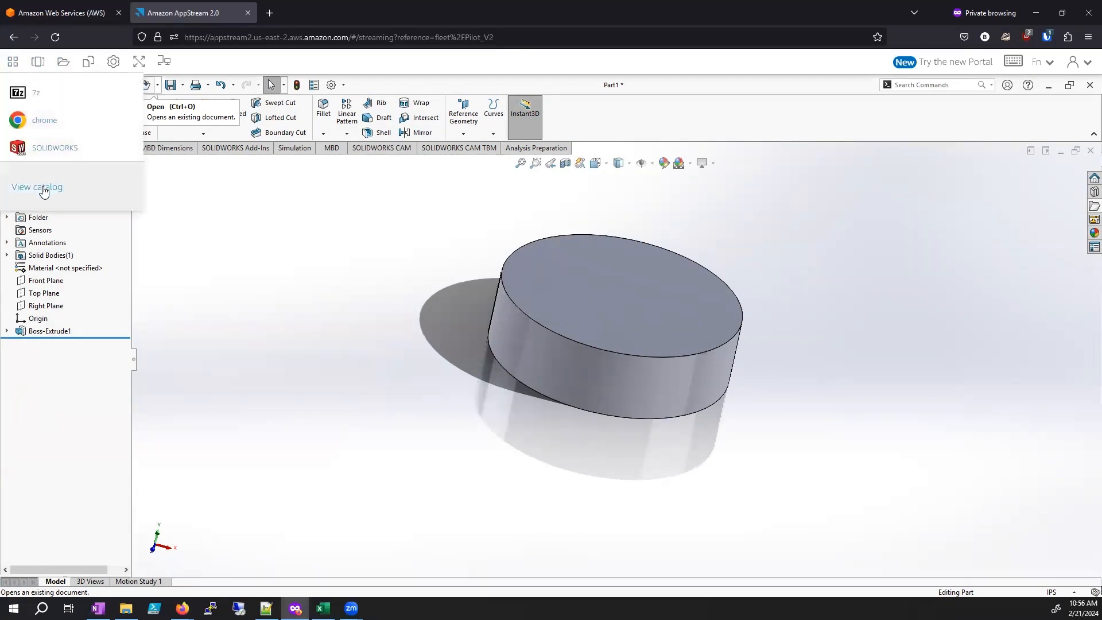
click(44, 190)
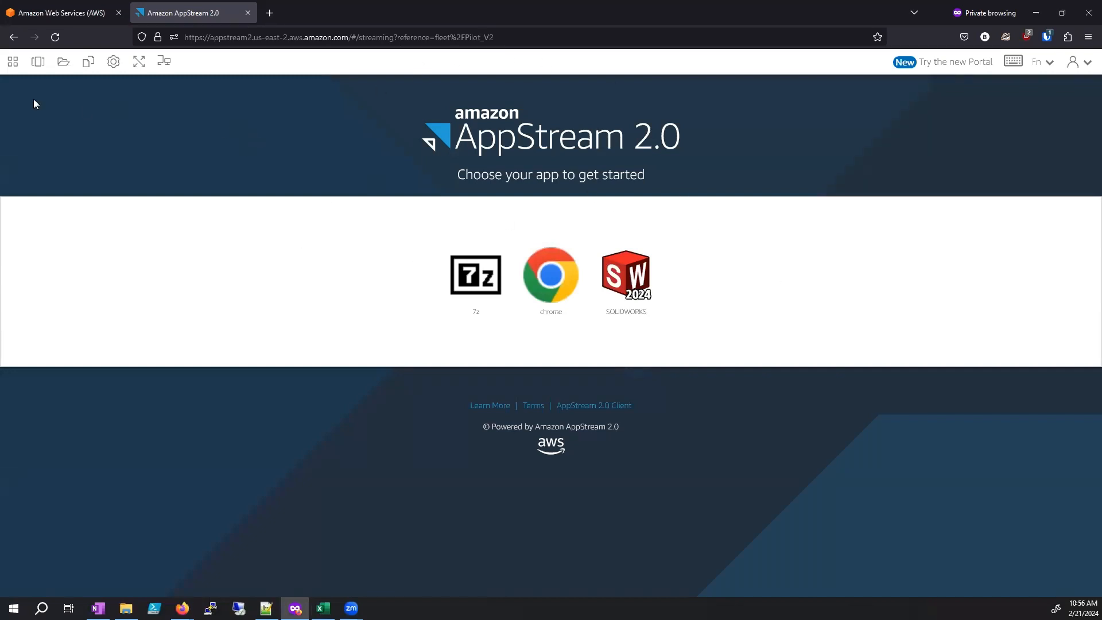
click(12, 61)
click(43, 149)
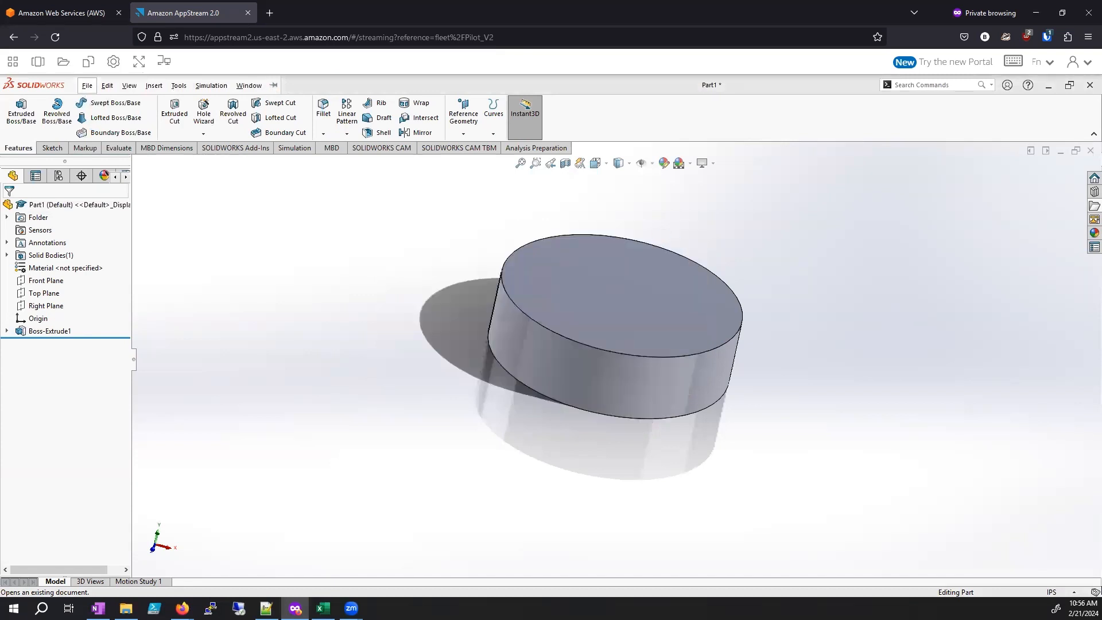
click(12, 62)
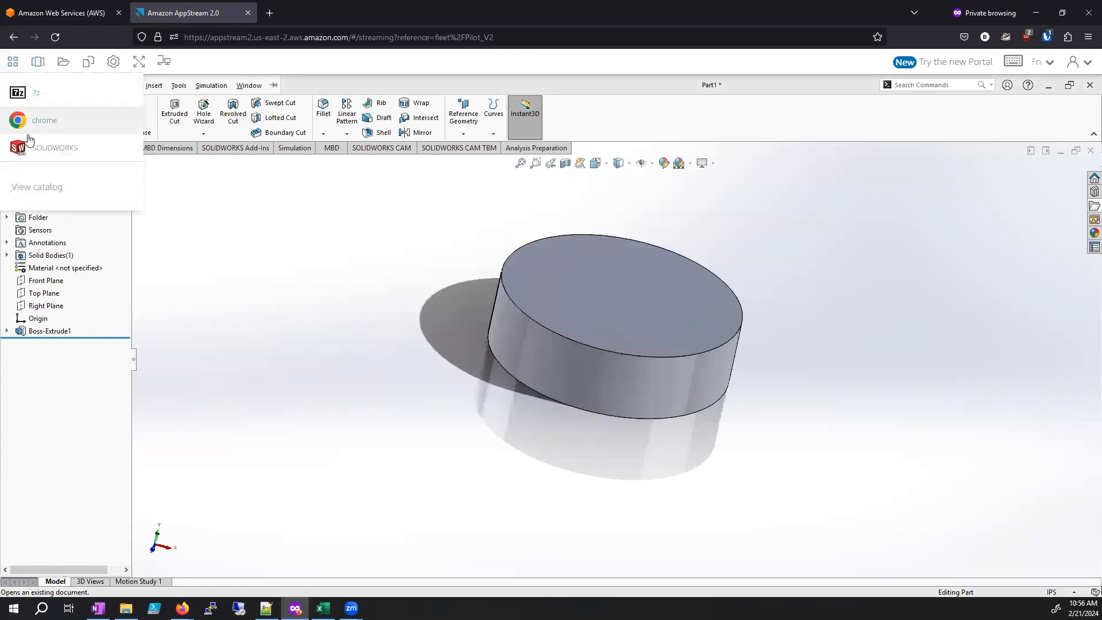
click(38, 61)
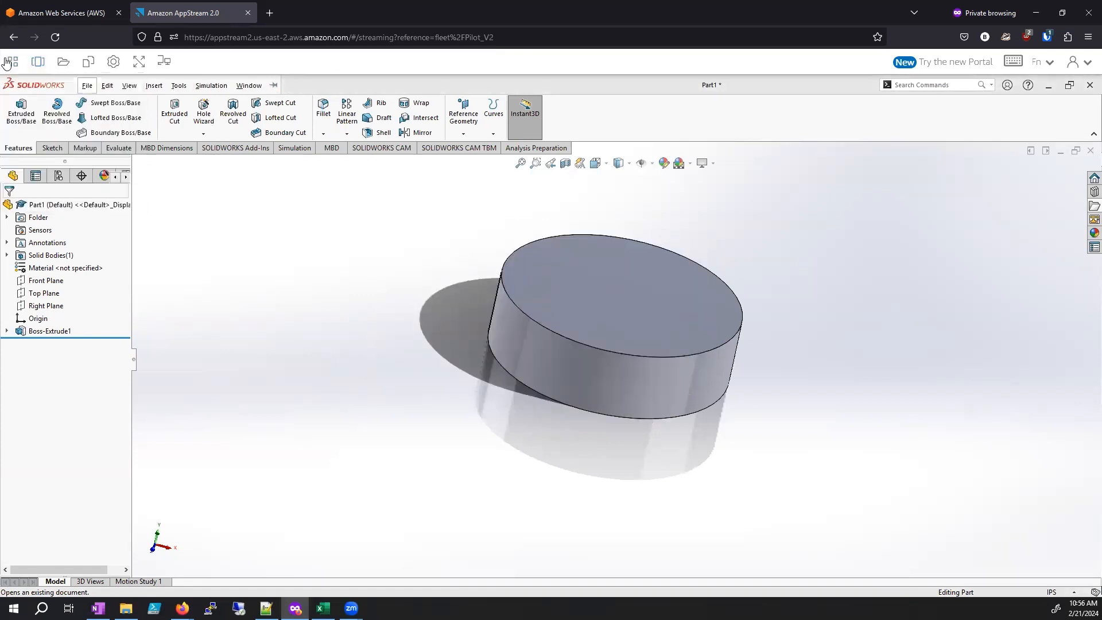
click(12, 63)
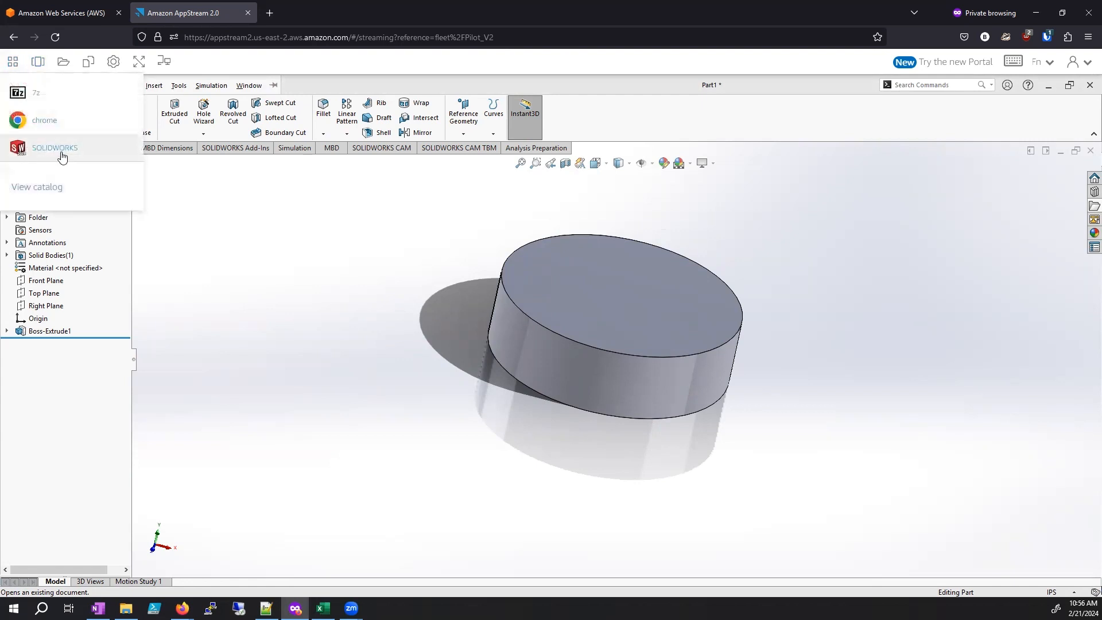
click(37, 65)
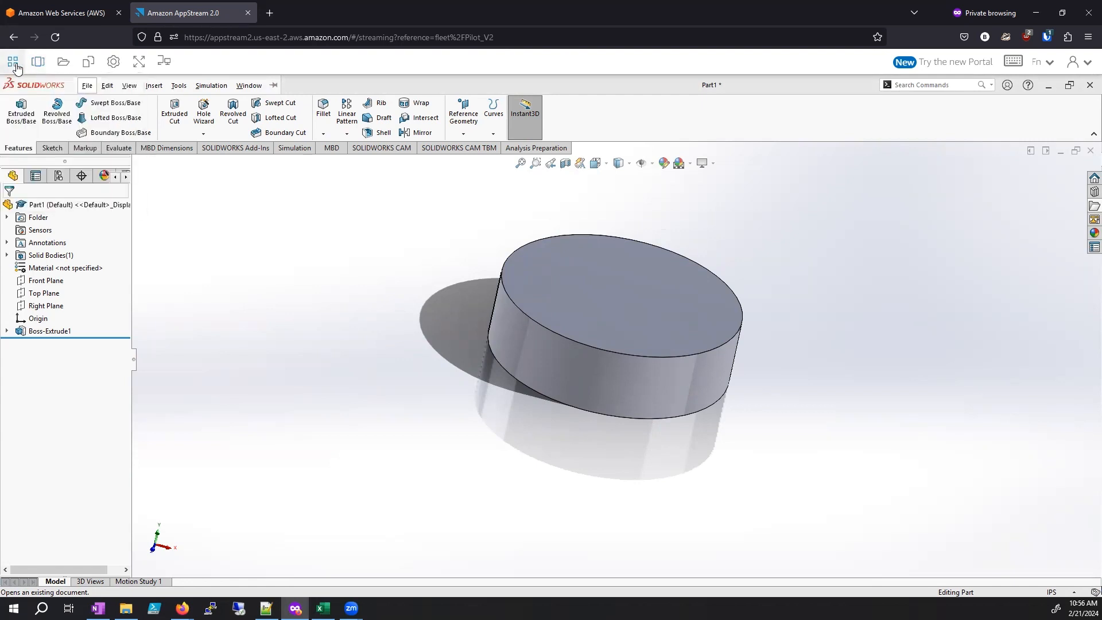
Step: Launch Chrome from the AppStream app list so it runs alongside SOLIDWORKS
click(15, 65)
click(39, 63)
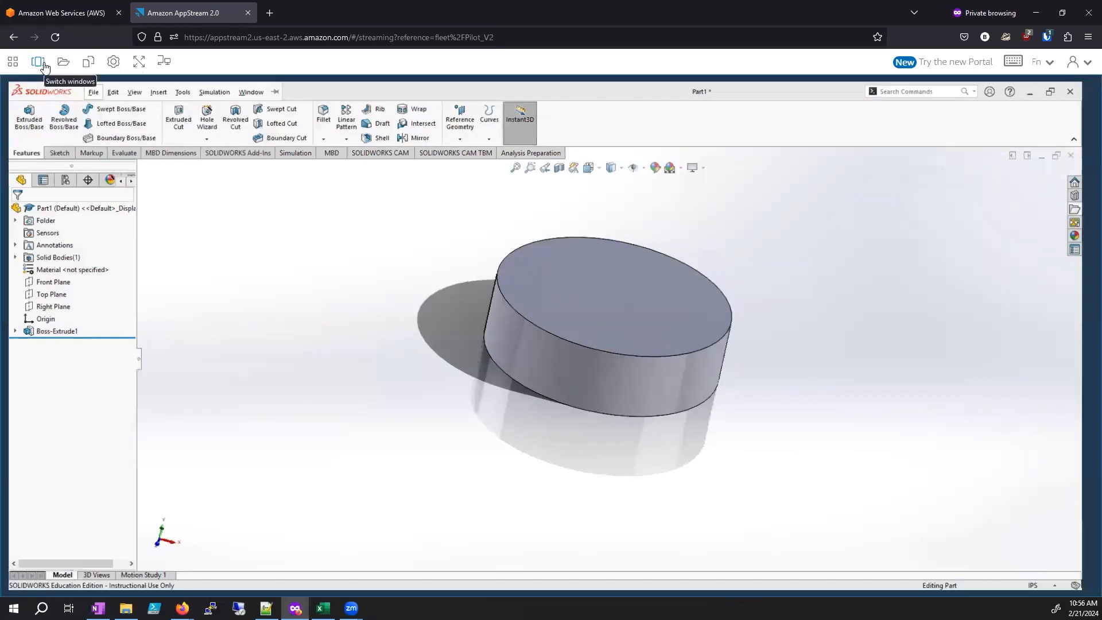
click(14, 64)
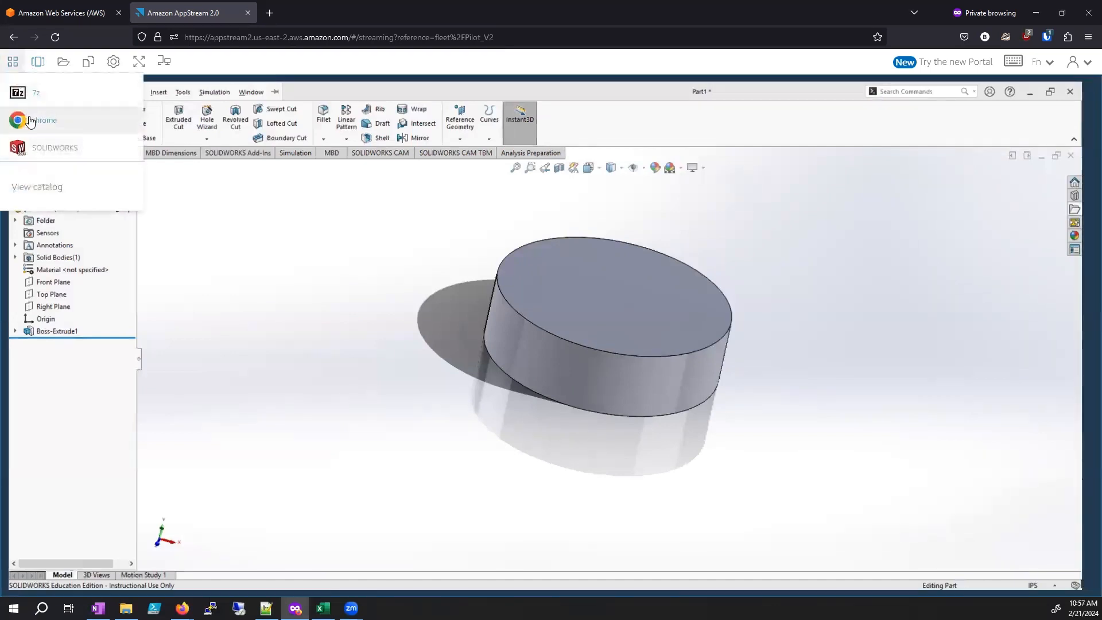
click(38, 66)
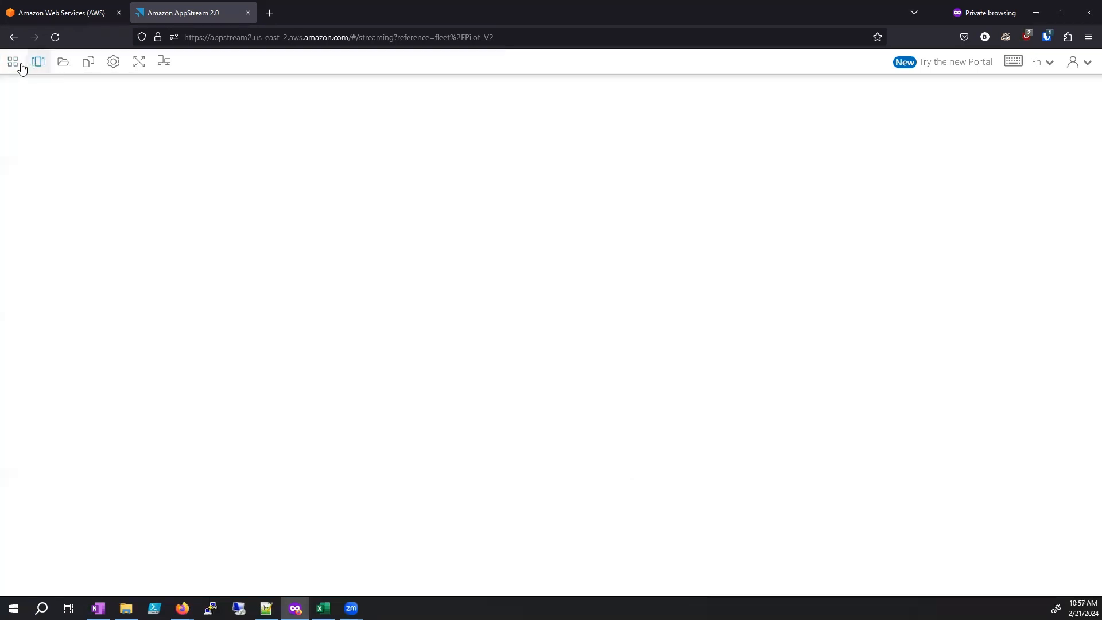
click(15, 65)
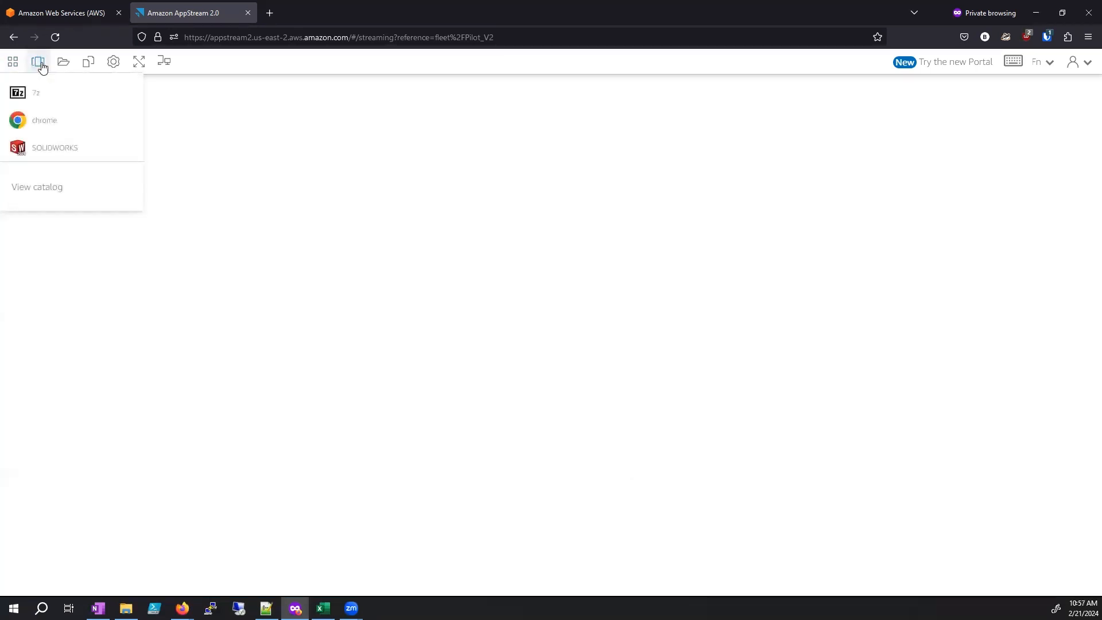
click(39, 67)
click(12, 61)
click(38, 63)
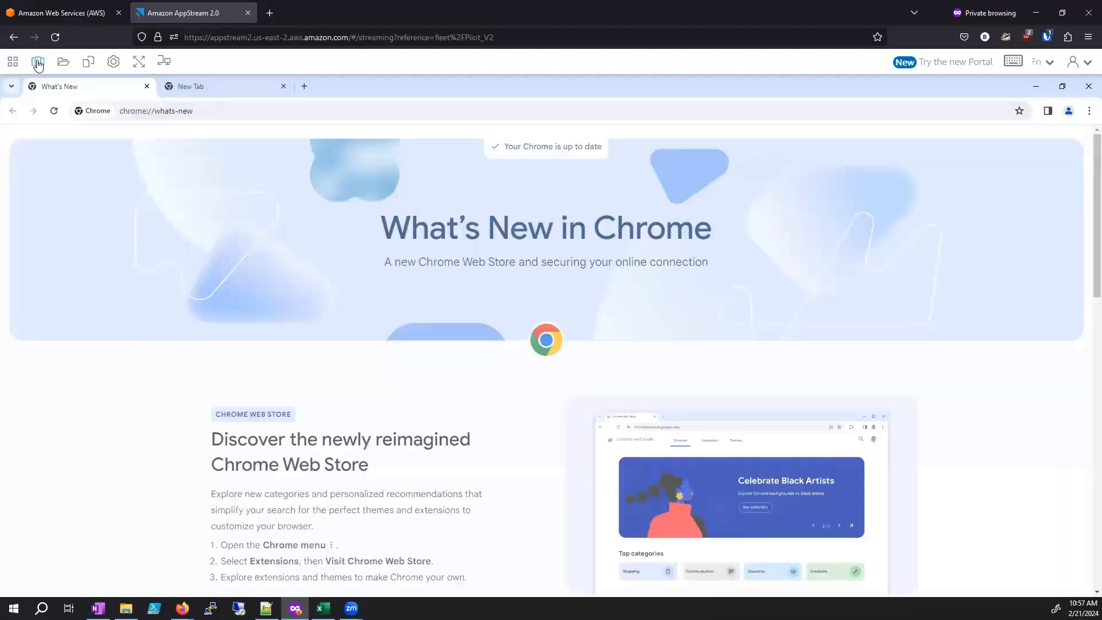
Step: Use the overview of open windows to switch to SOLIDWORKS and back to Chrome
click(38, 65)
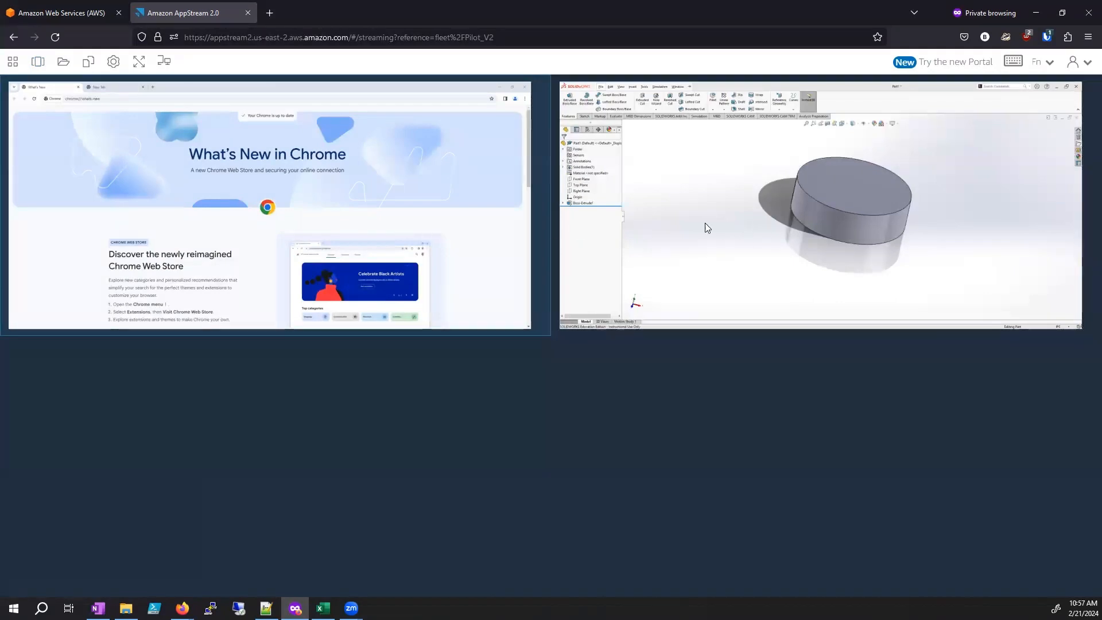
click(622, 191)
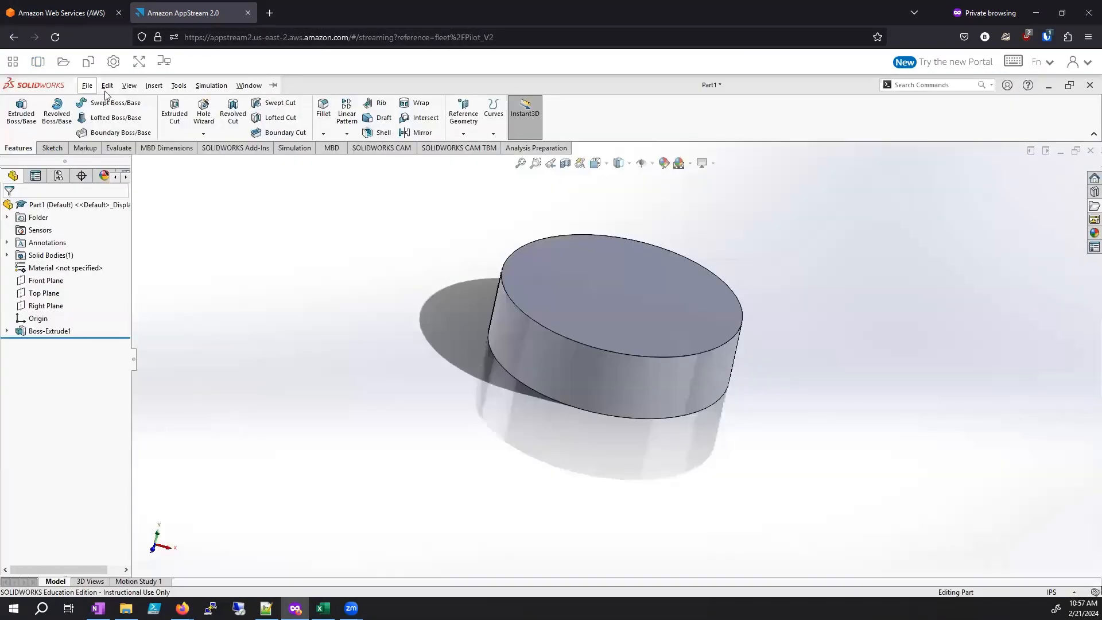
click(86, 85)
click(38, 62)
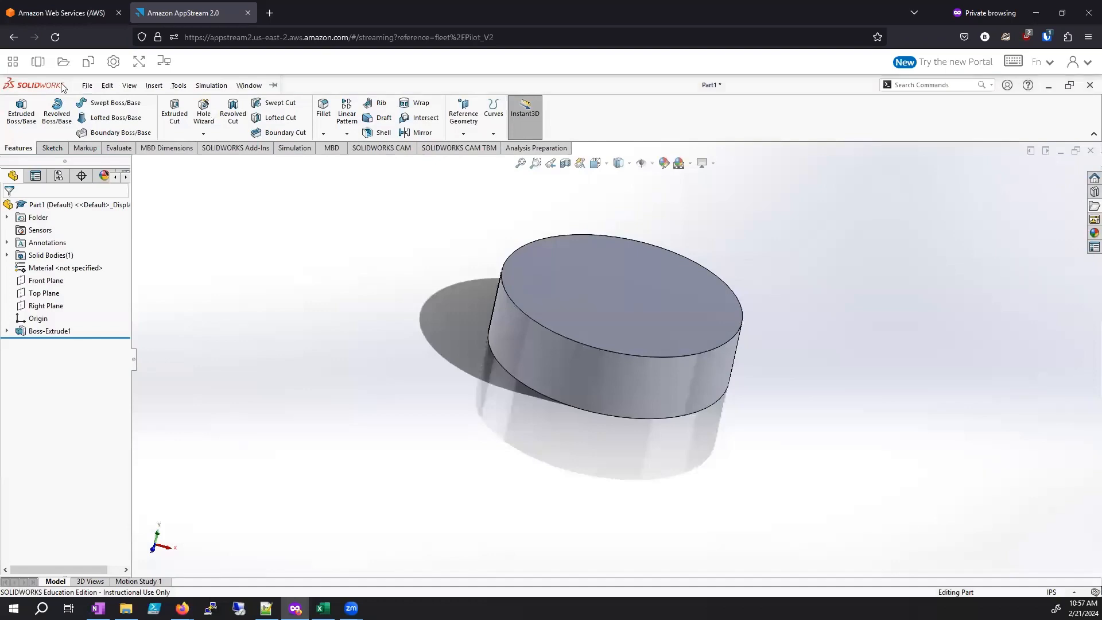
click(87, 85)
click(38, 62)
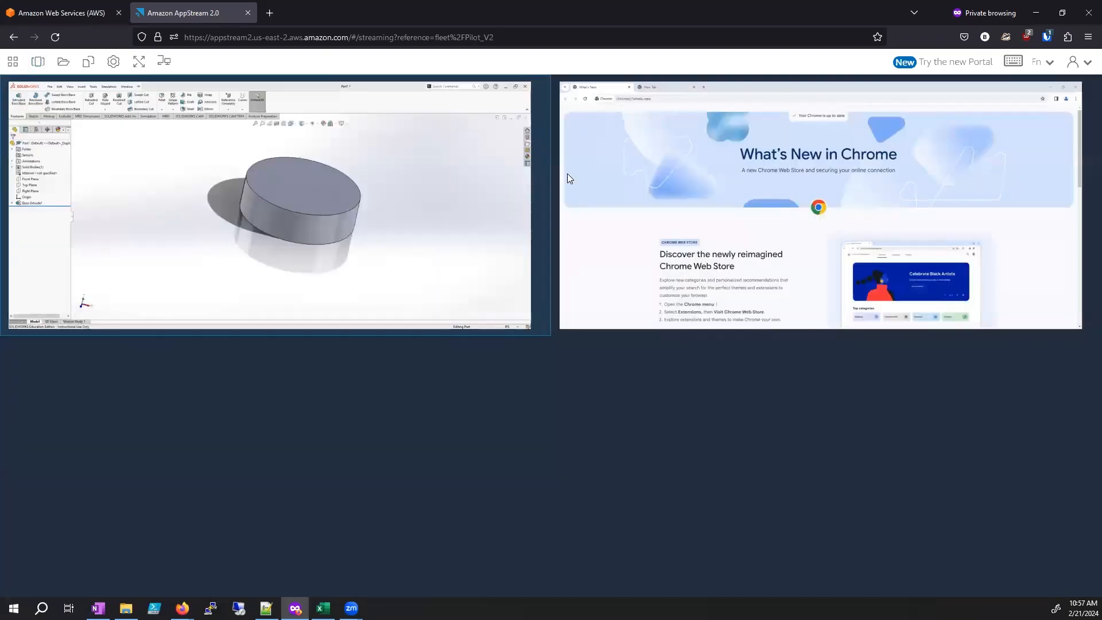
click(716, 179)
click(38, 63)
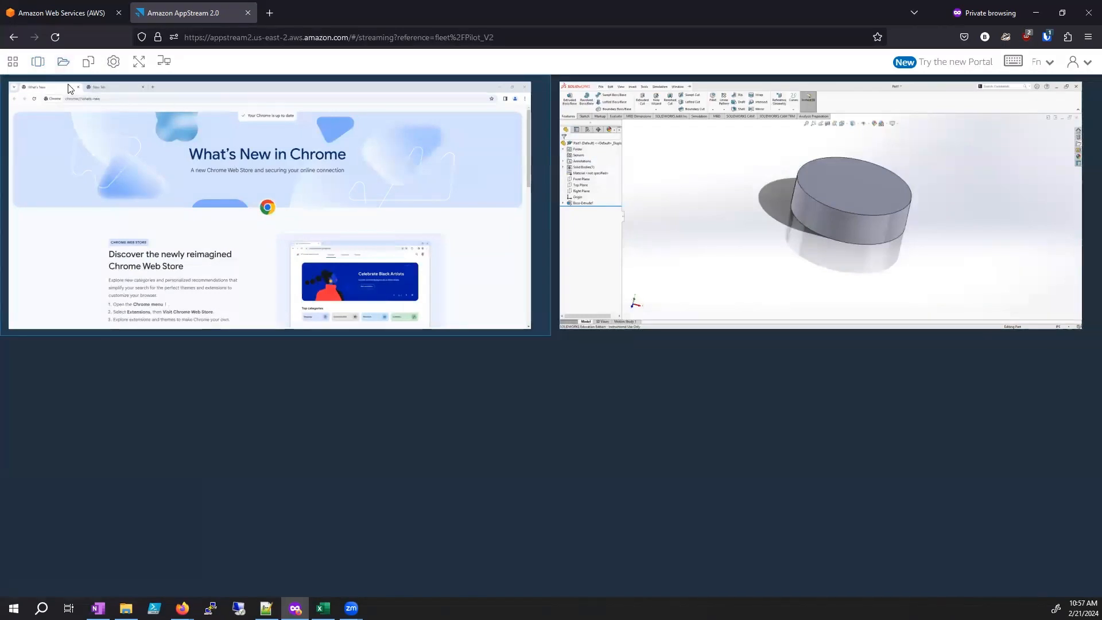
click(13, 63)
click(38, 63)
Step: View the contents of the Temporary Files folder in My Files and close the file browser
click(63, 62)
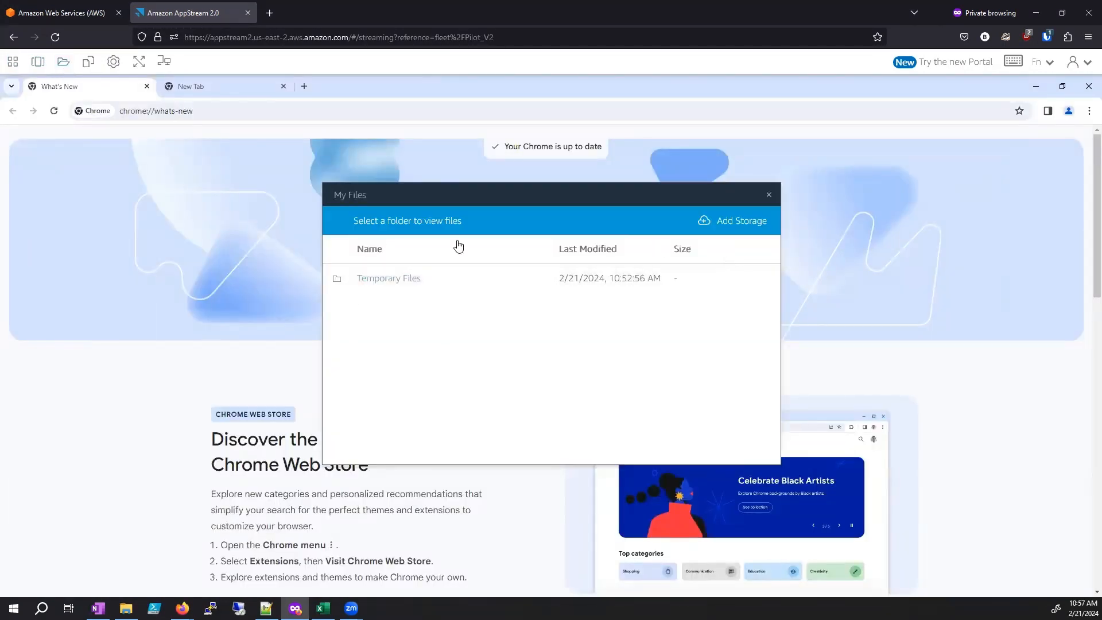
click(384, 281)
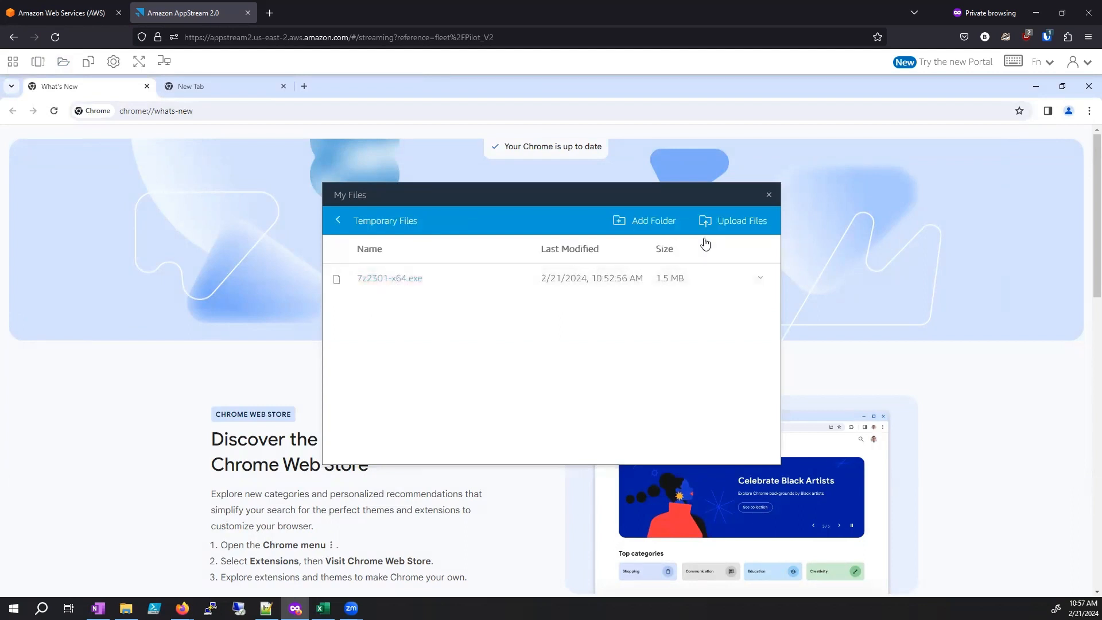
click(769, 194)
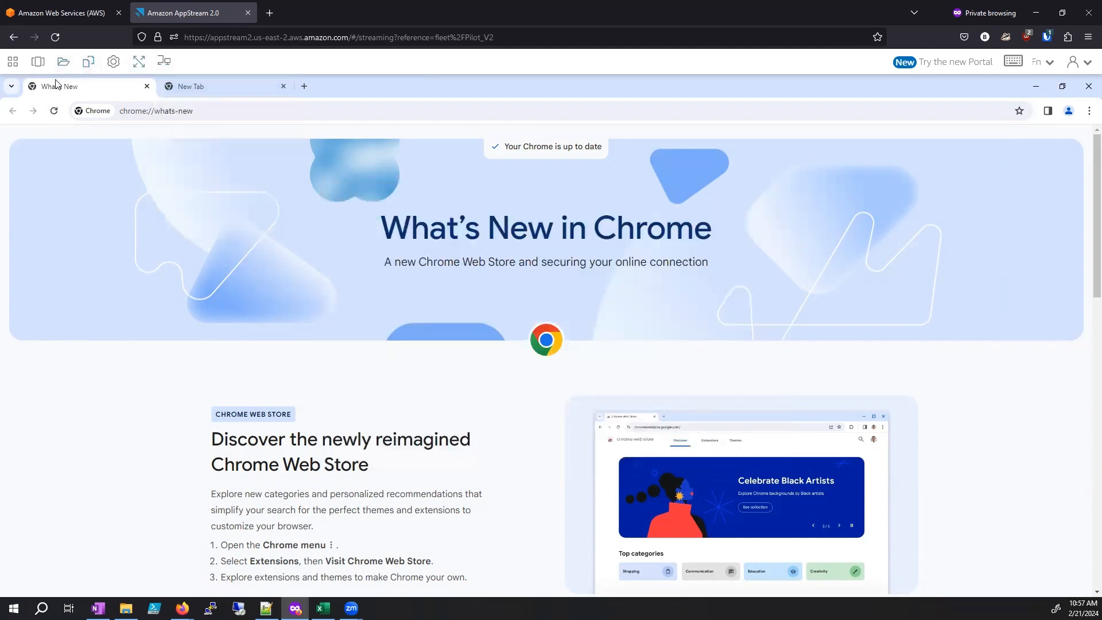
Step: View the Copy to local device clipboard dialog and close it
click(88, 64)
click(102, 86)
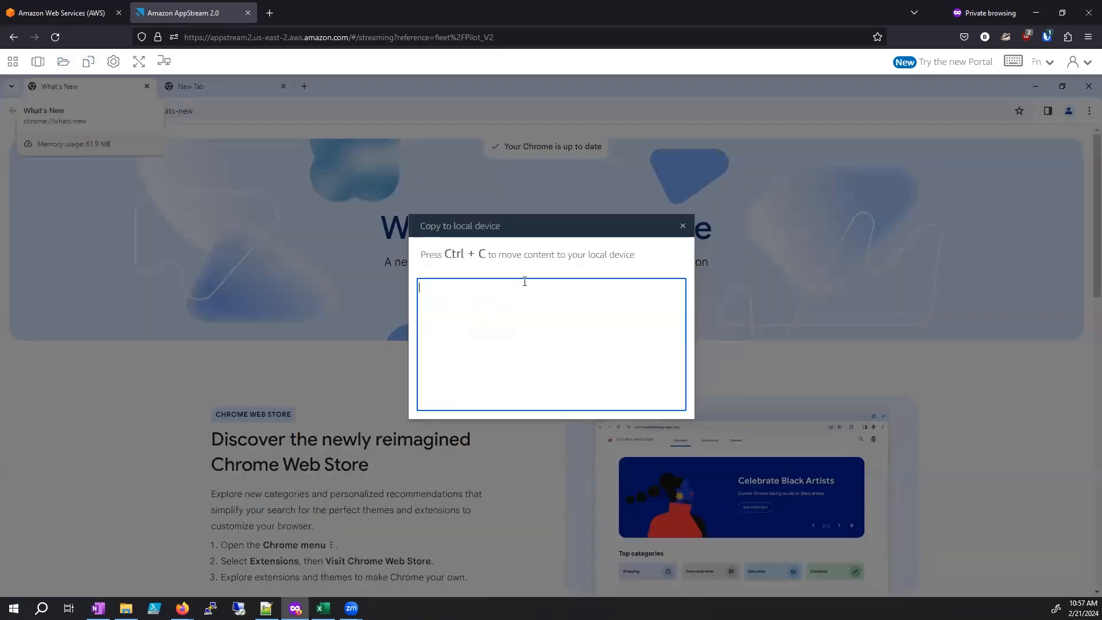
click(682, 226)
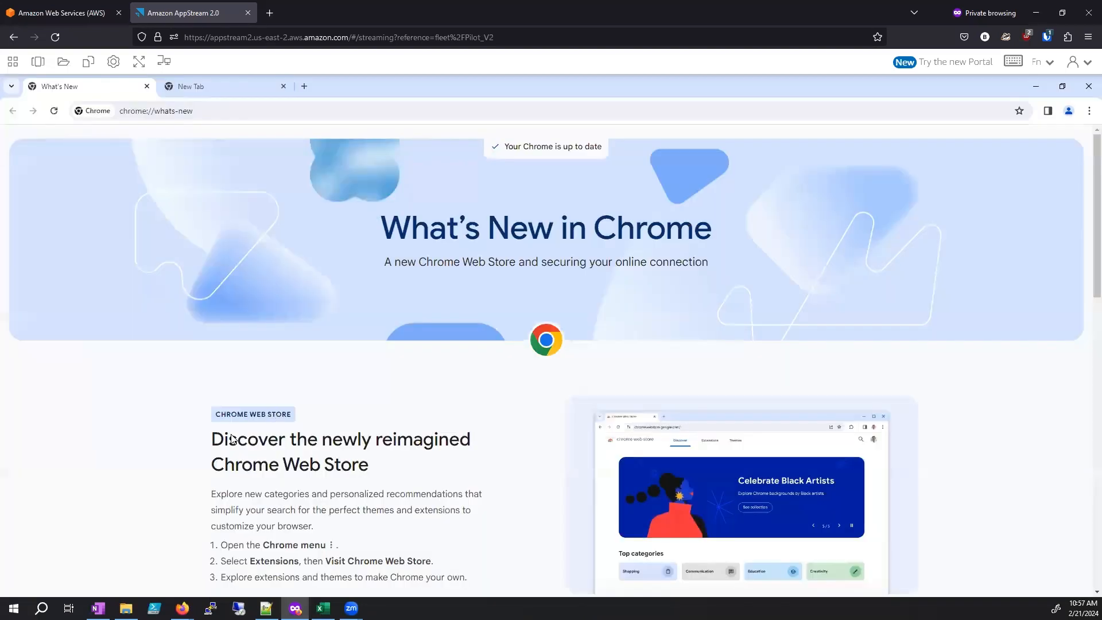
Step: Copy the heading "Discover the newly reimagined Chrome Web Store" and transfer the text to the local device clipboard
drag(213, 440, 360, 467)
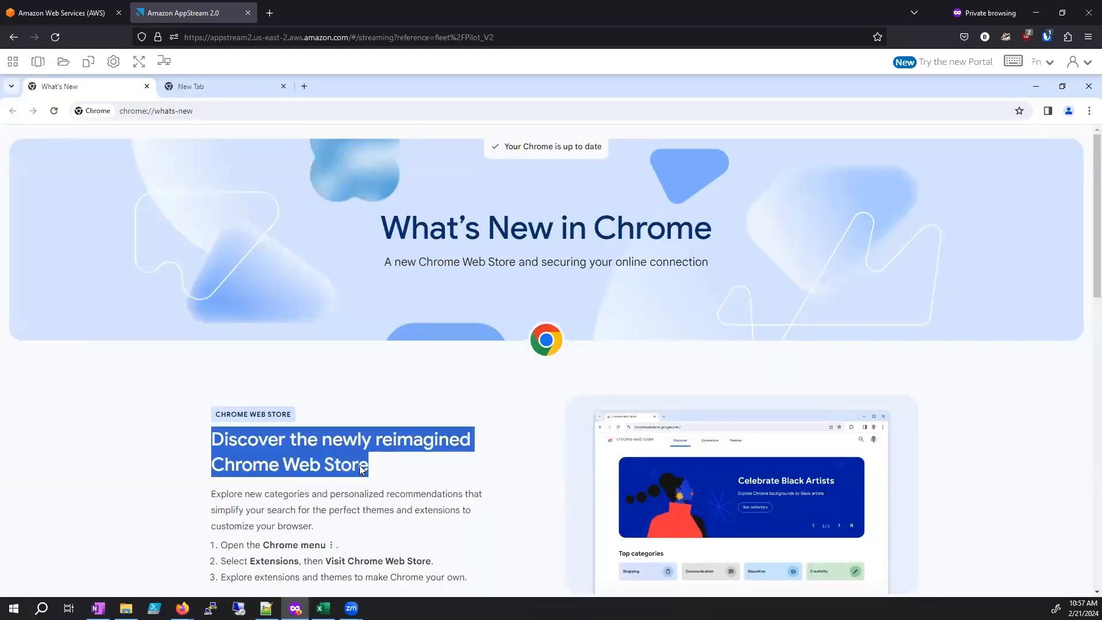
right_click(353, 465)
click(379, 362)
click(87, 63)
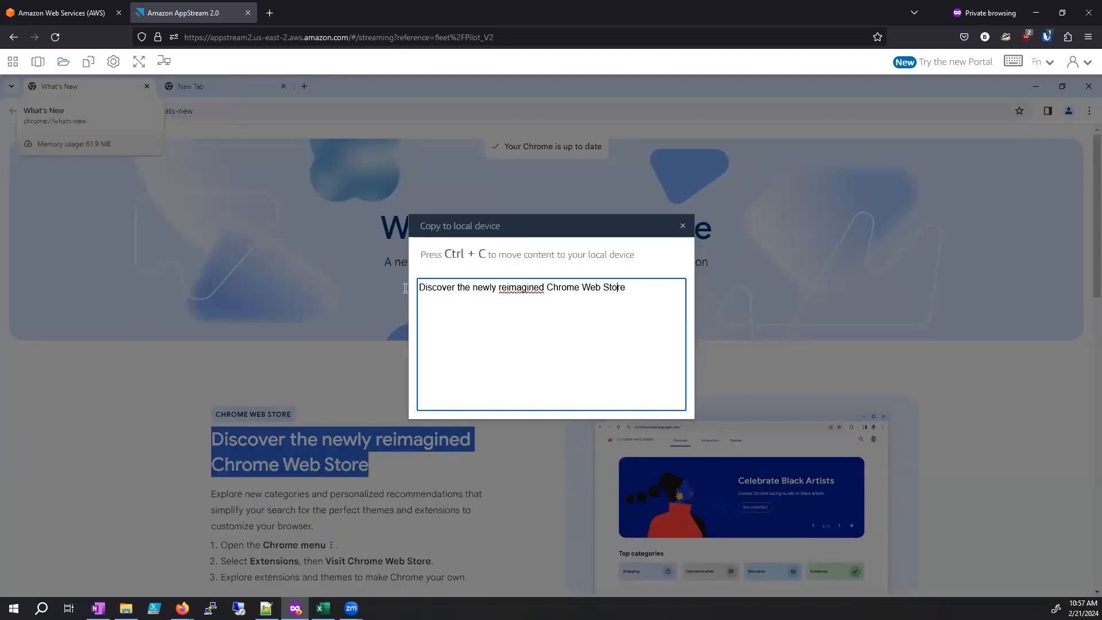
drag(405, 288, 388, 288)
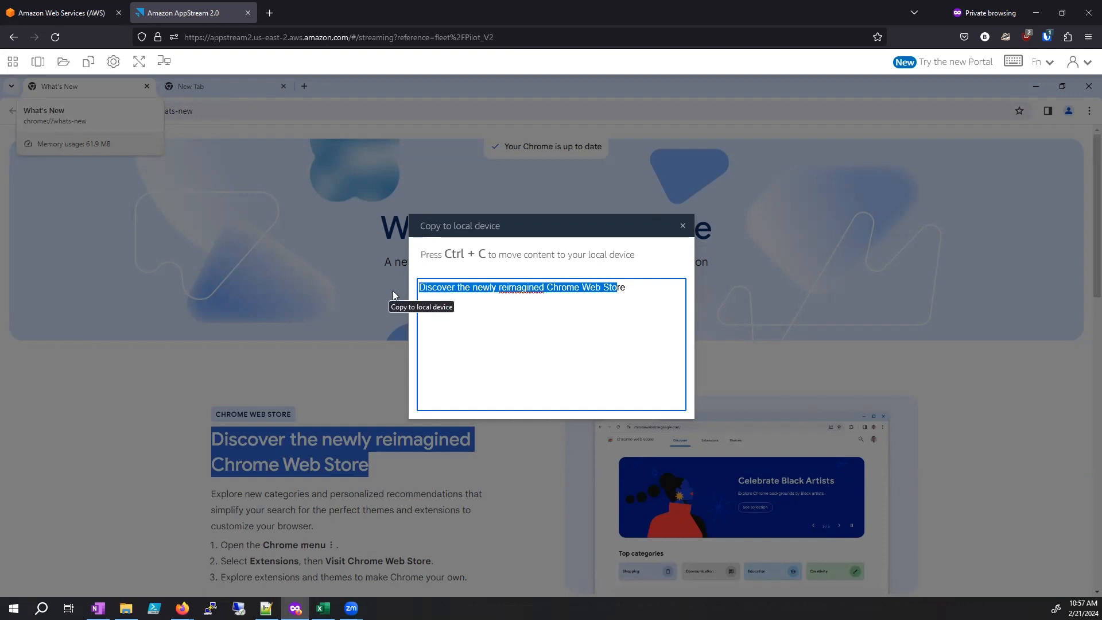
key(ctrl+c)
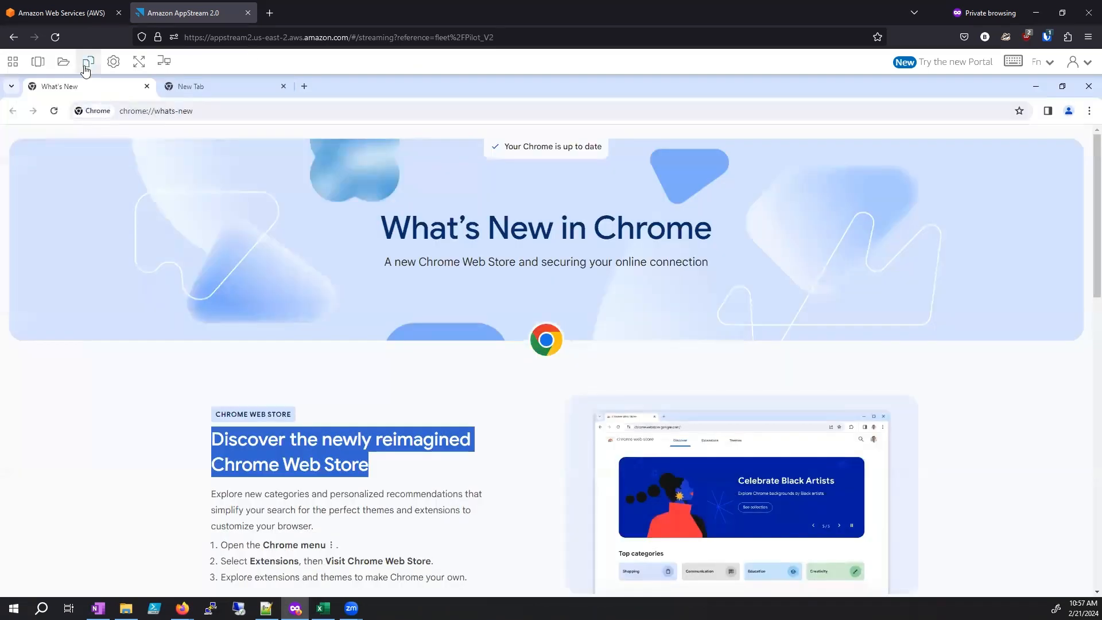
Step: Paste the local clipboard content to the remote session and select the address in Chrome's address bar
click(64, 62)
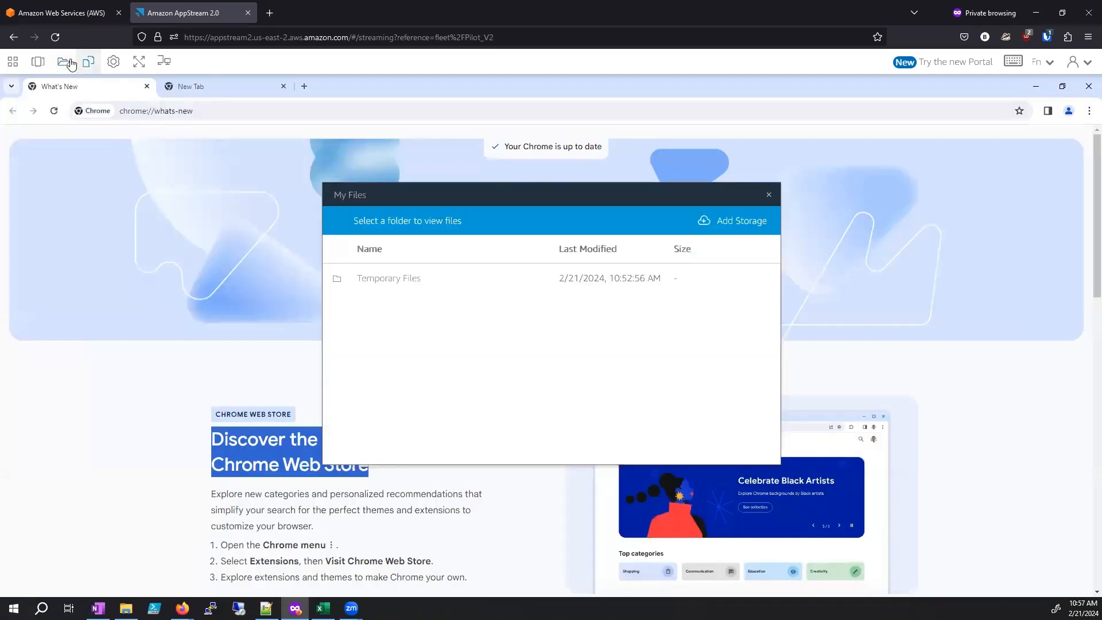
click(71, 63)
click(88, 62)
click(113, 112)
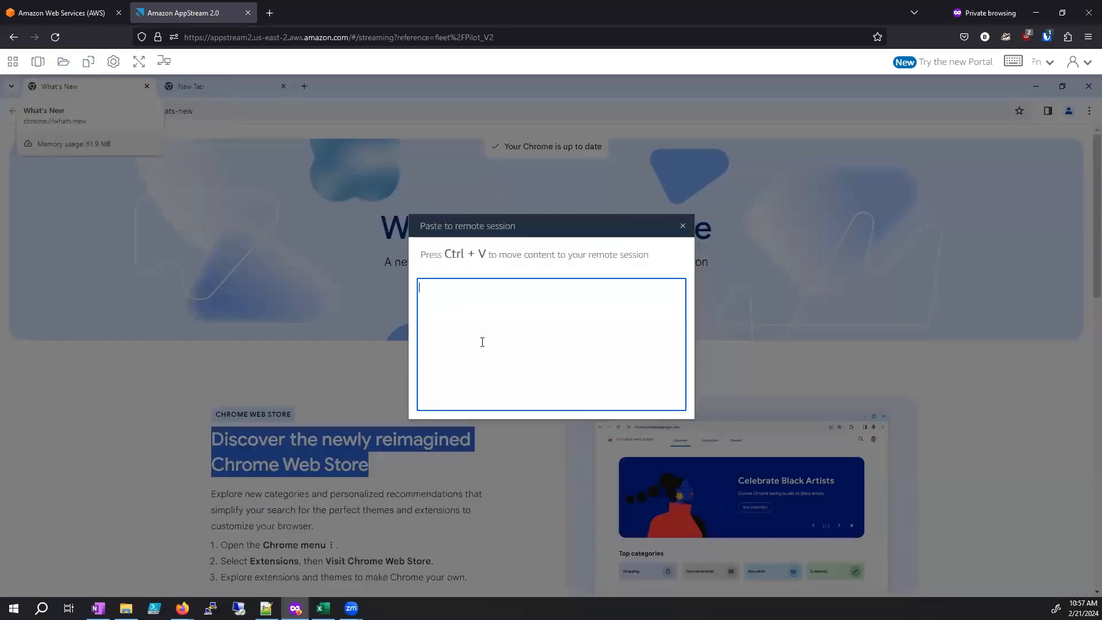
right_click(474, 324)
click(514, 407)
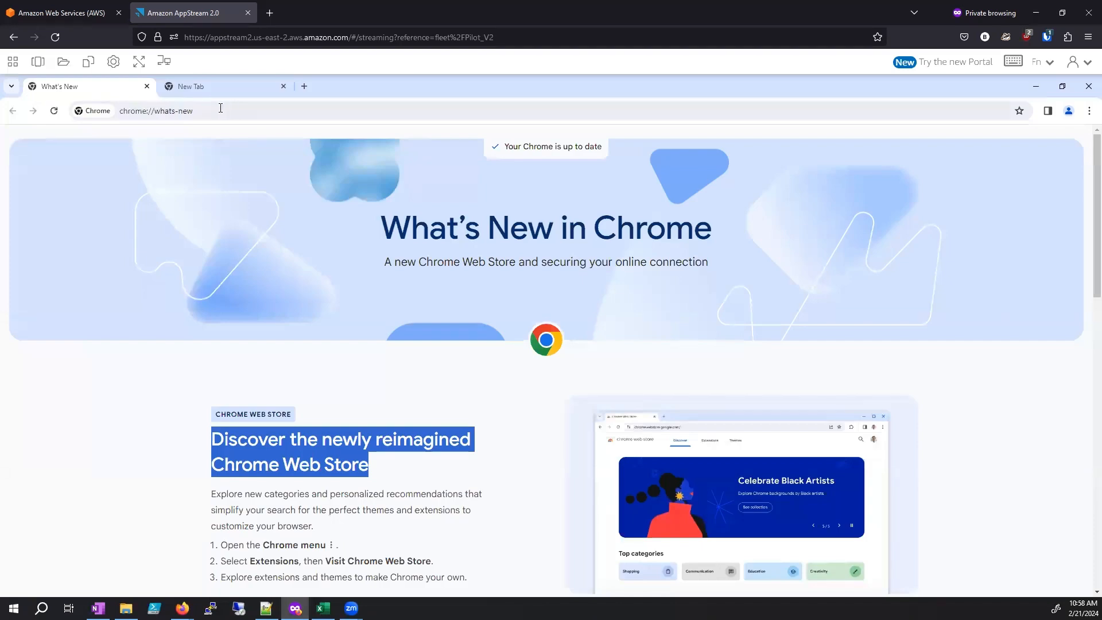
click(319, 113)
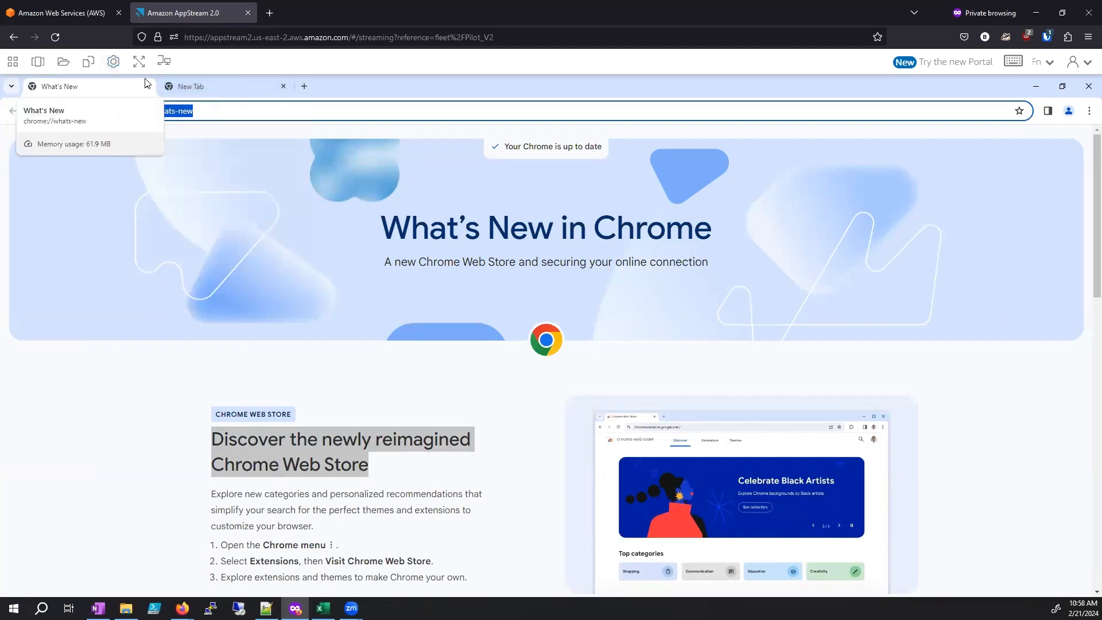
Step: View the streaming mode options and streaming metrics, close the dialog, and check the screen resolution setting
click(114, 65)
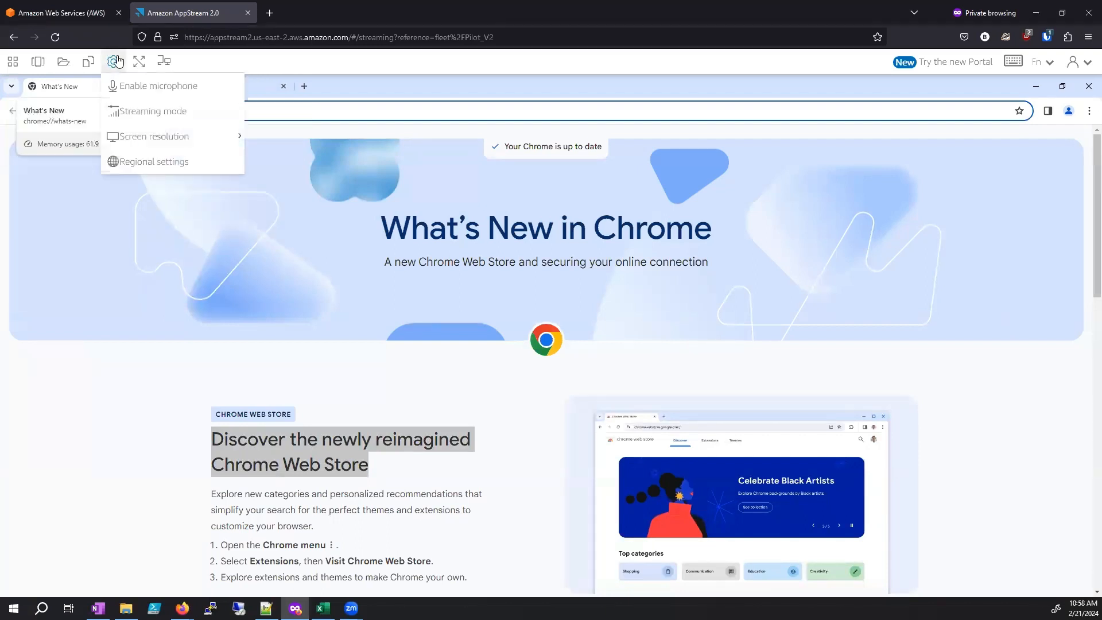
click(161, 113)
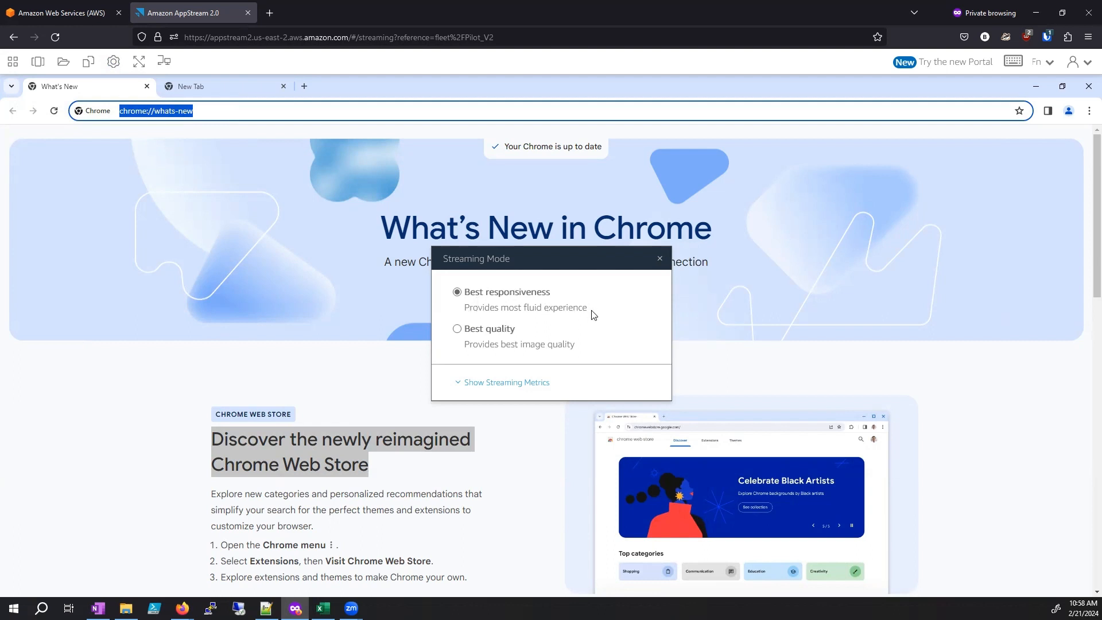
drag(593, 315, 456, 290)
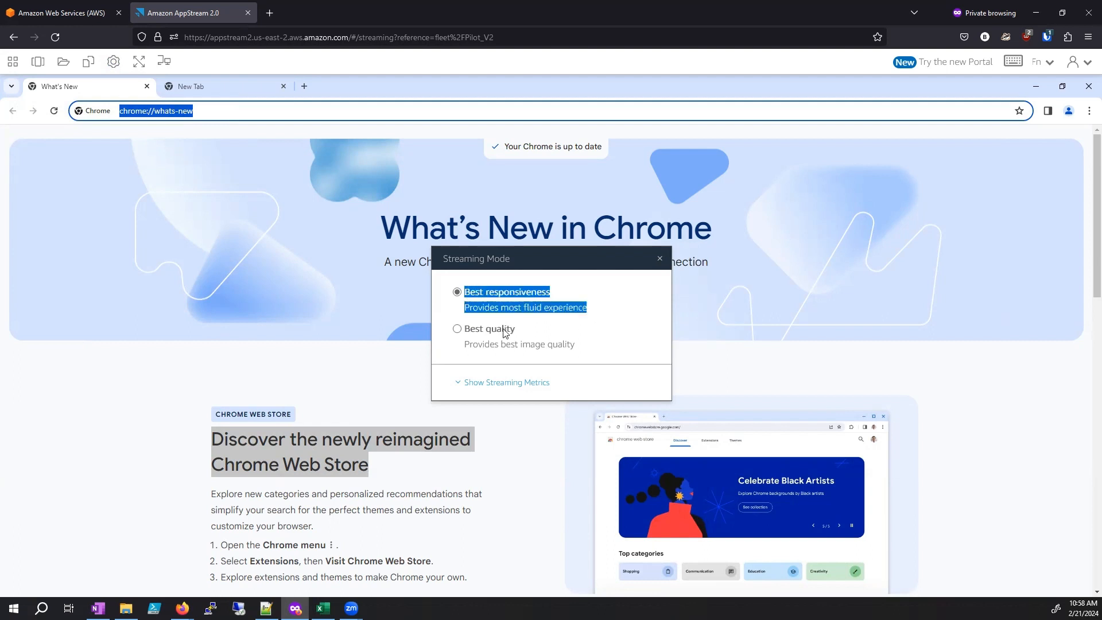
click(516, 382)
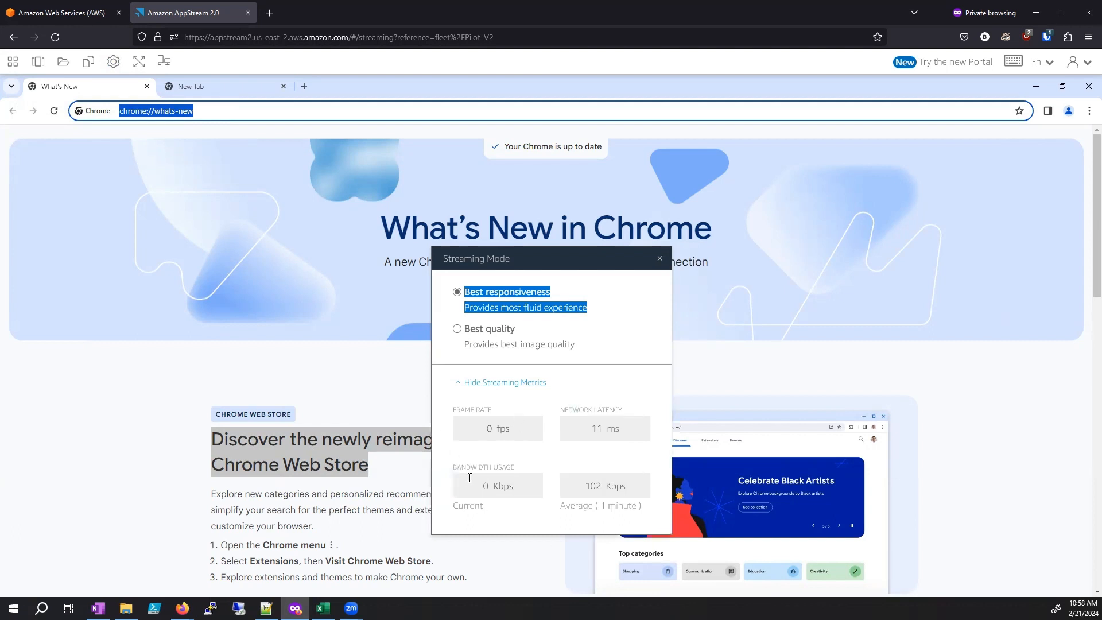
click(505, 382)
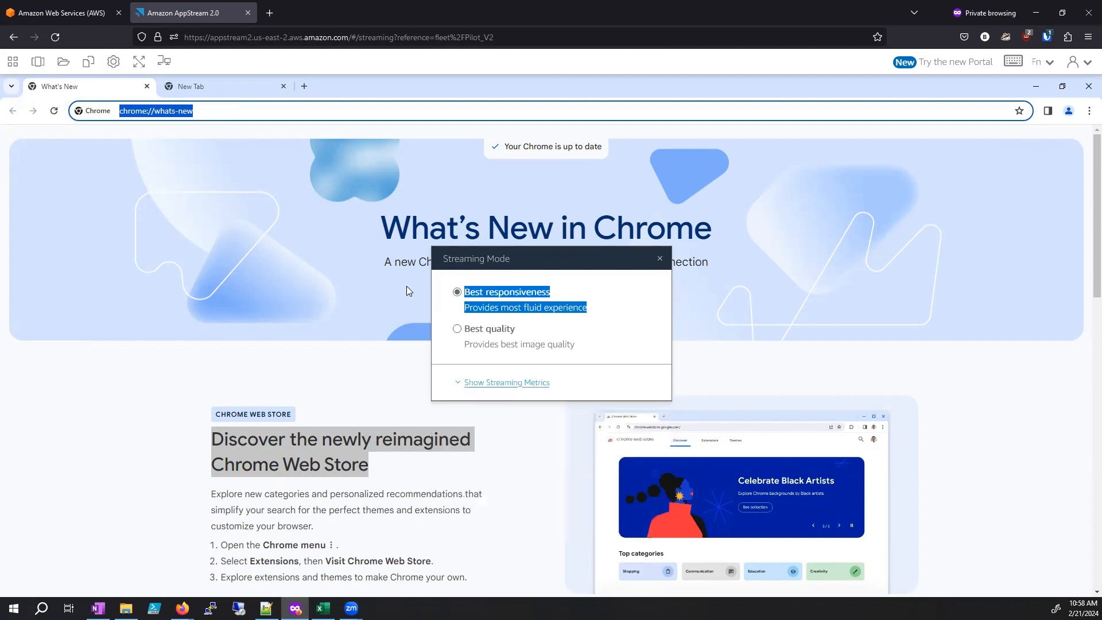
click(113, 63)
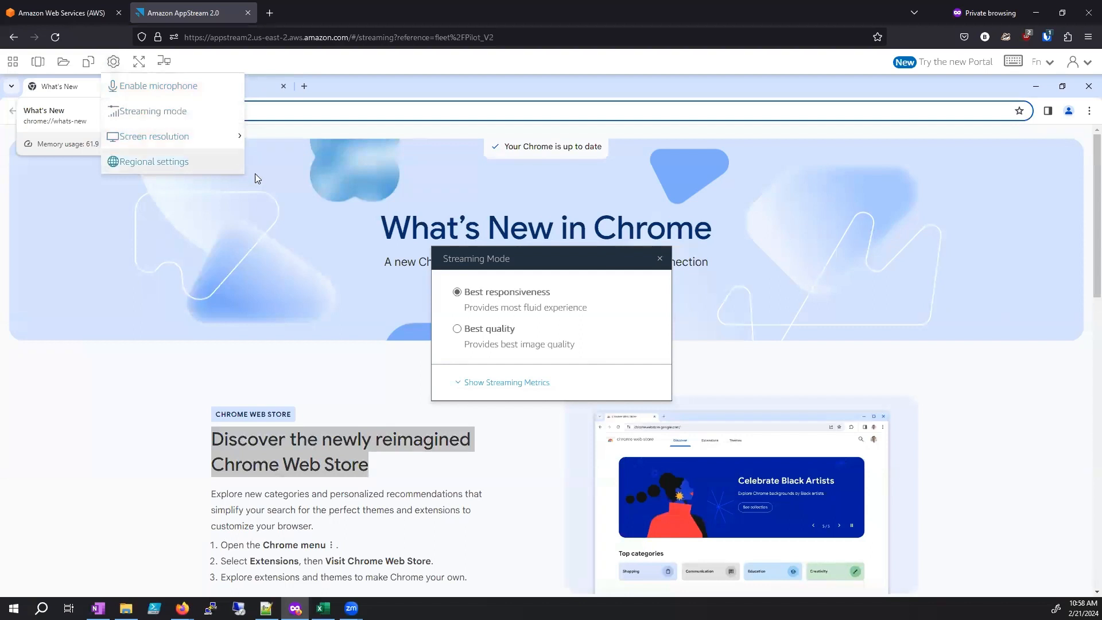
click(660, 258)
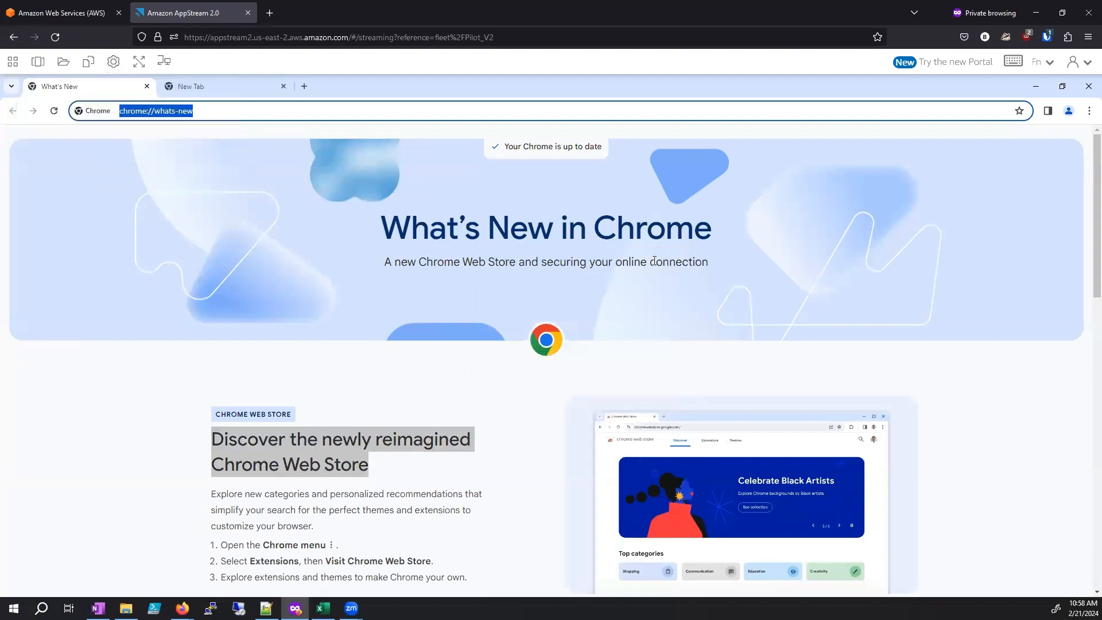
click(113, 62)
click(184, 136)
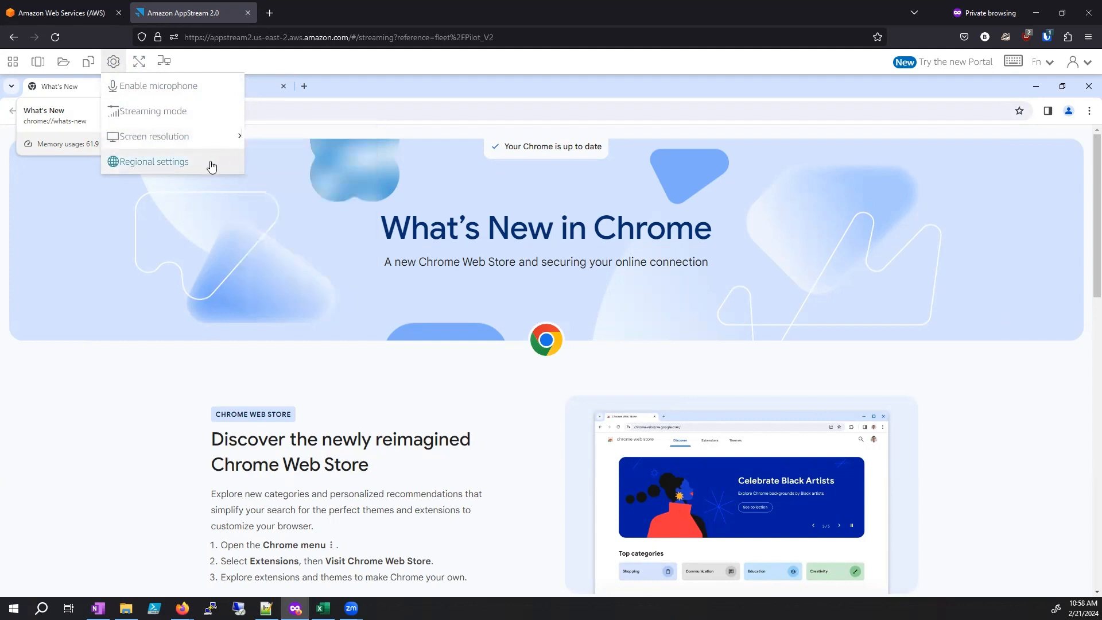
Step: Try full screen display and leave it, and open a second-monitor window for the session and close it
click(139, 63)
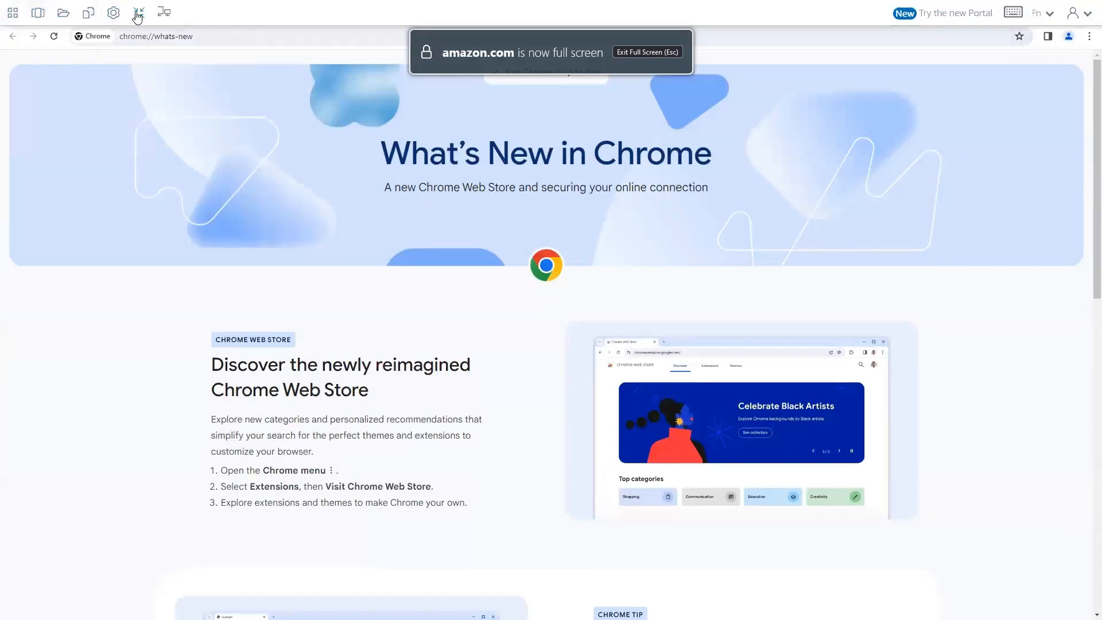
click(138, 14)
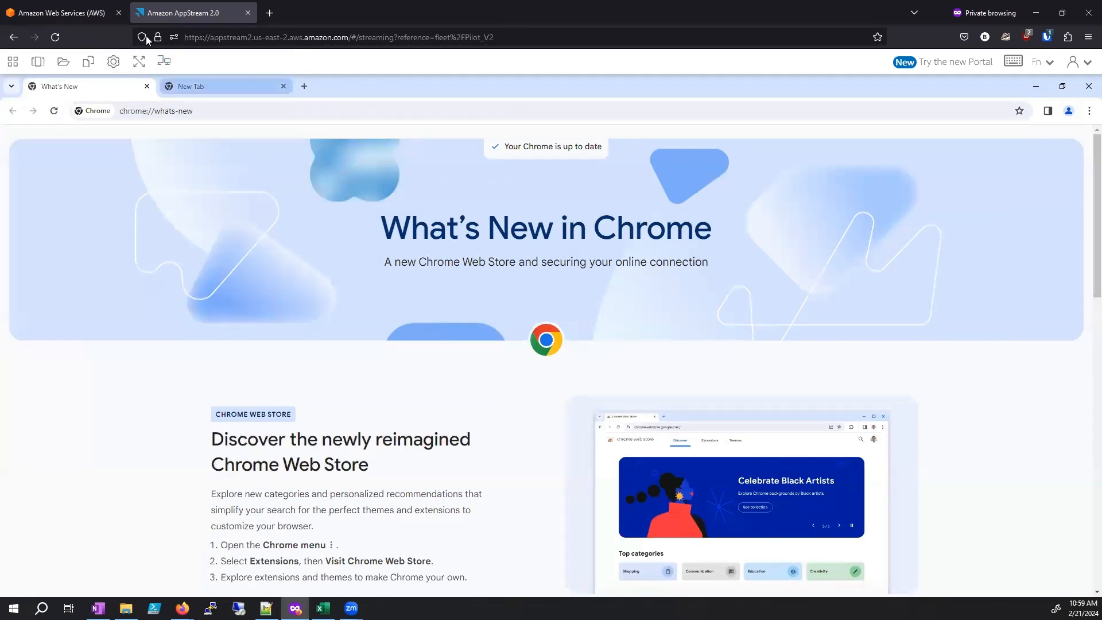
click(179, 69)
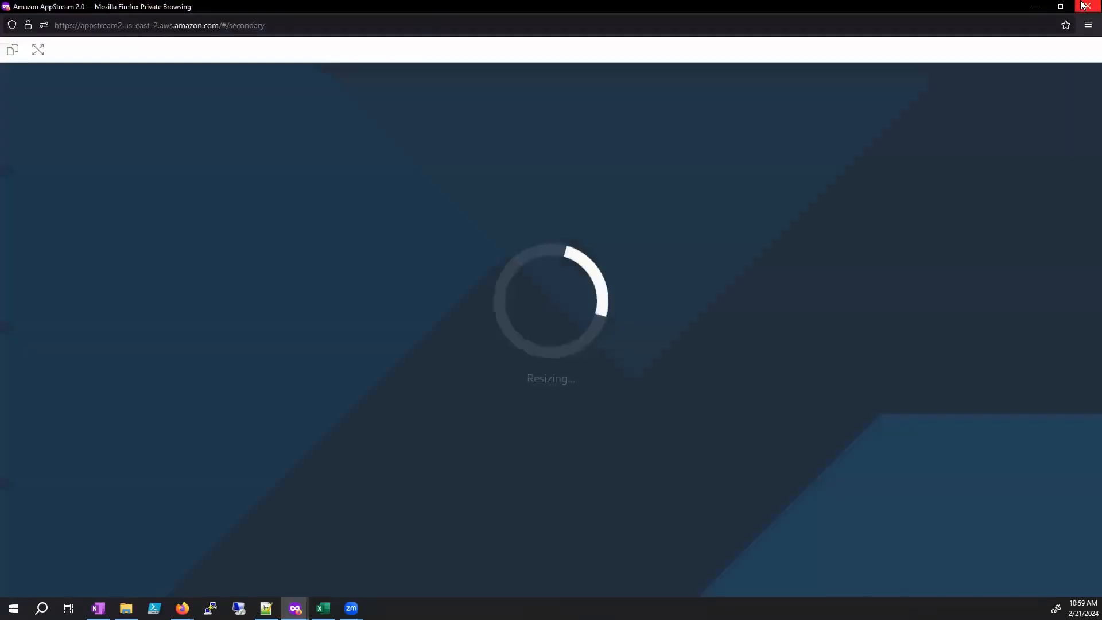
click(1082, 5)
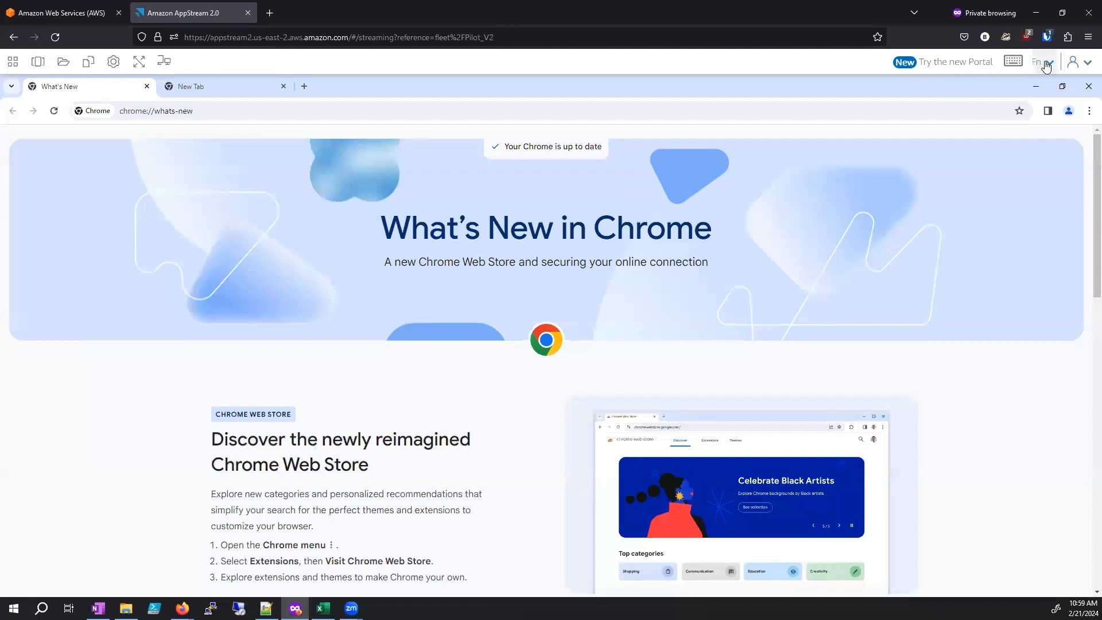
Step: View the account options with End session and the on-screen function keys without ending the session
click(1073, 63)
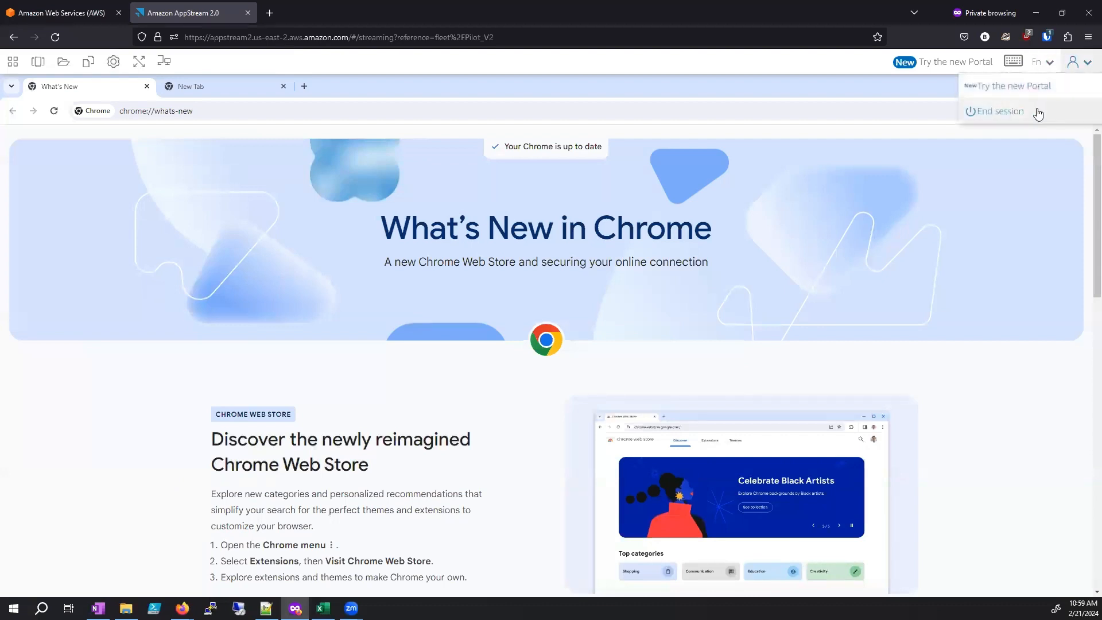
click(1048, 63)
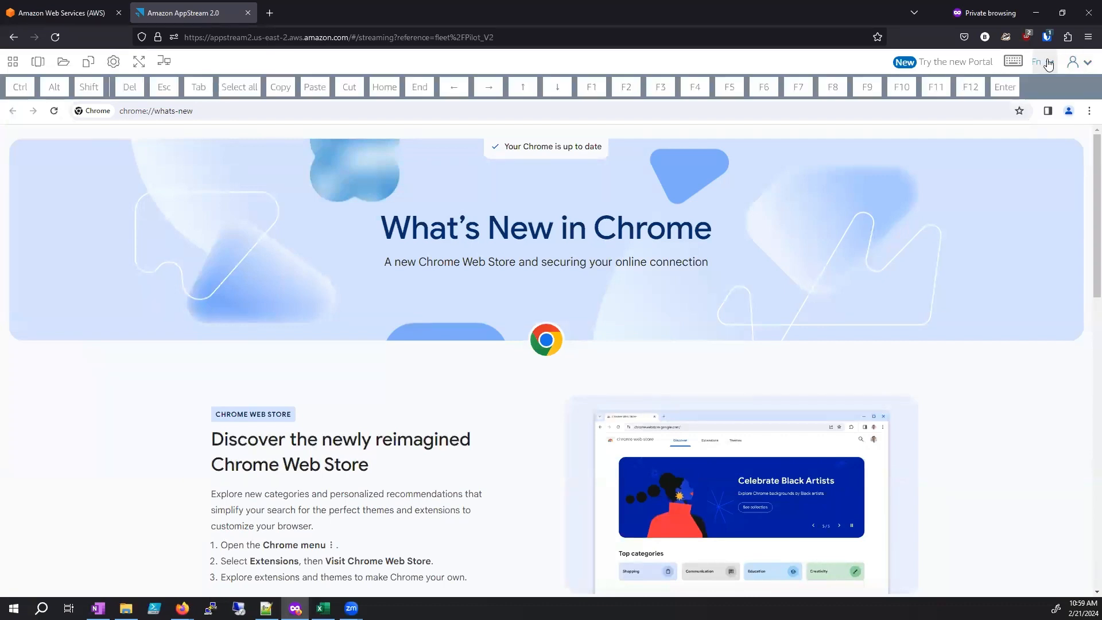
click(1085, 64)
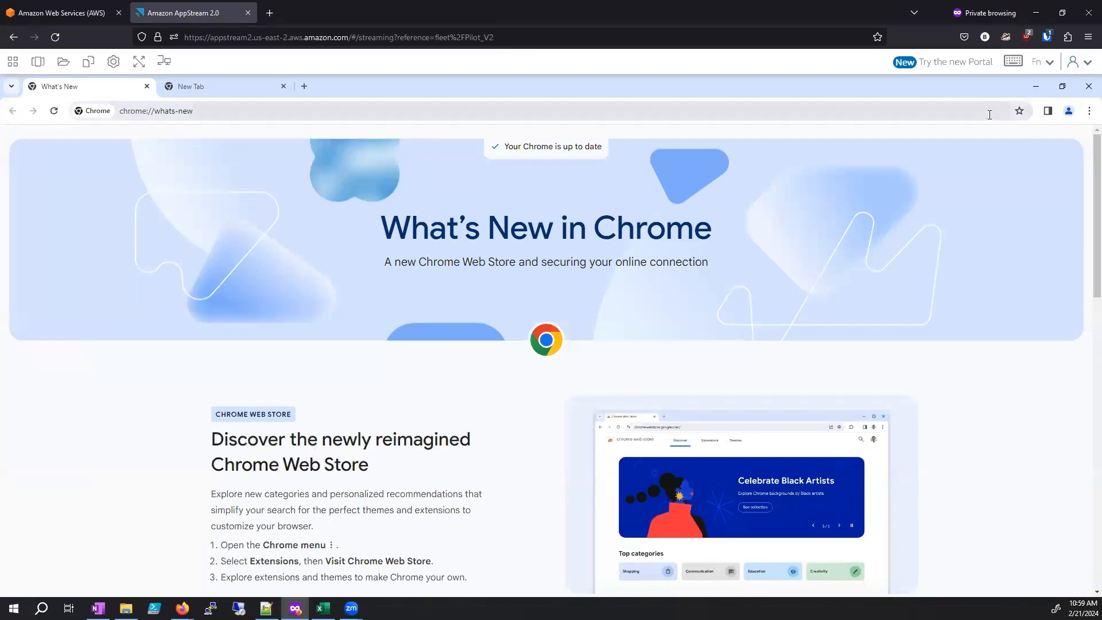
click(1082, 72)
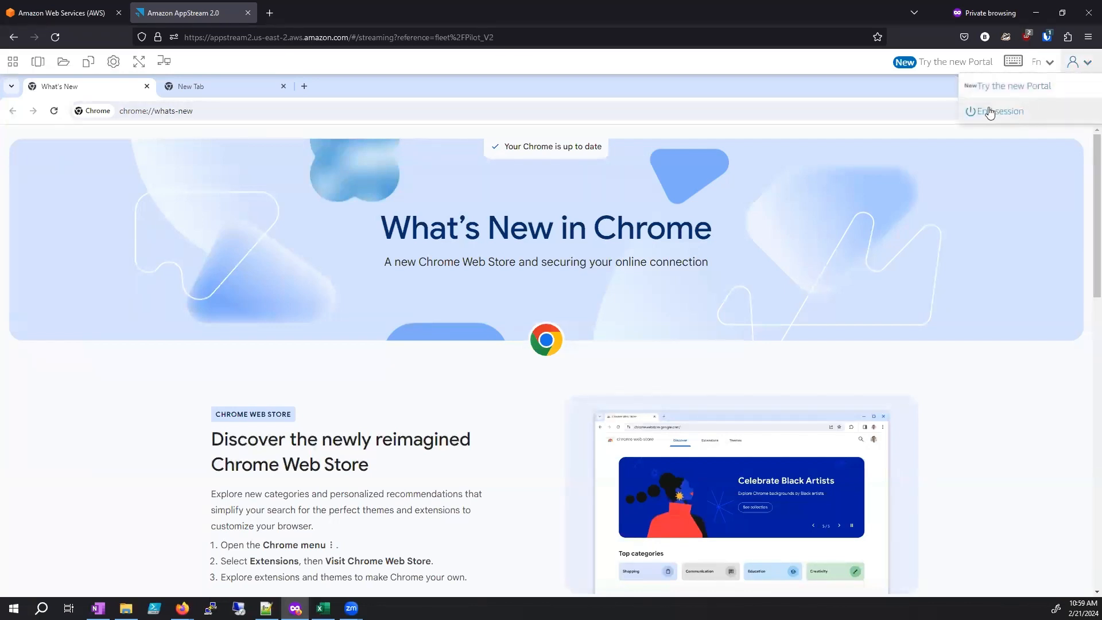
click(1077, 62)
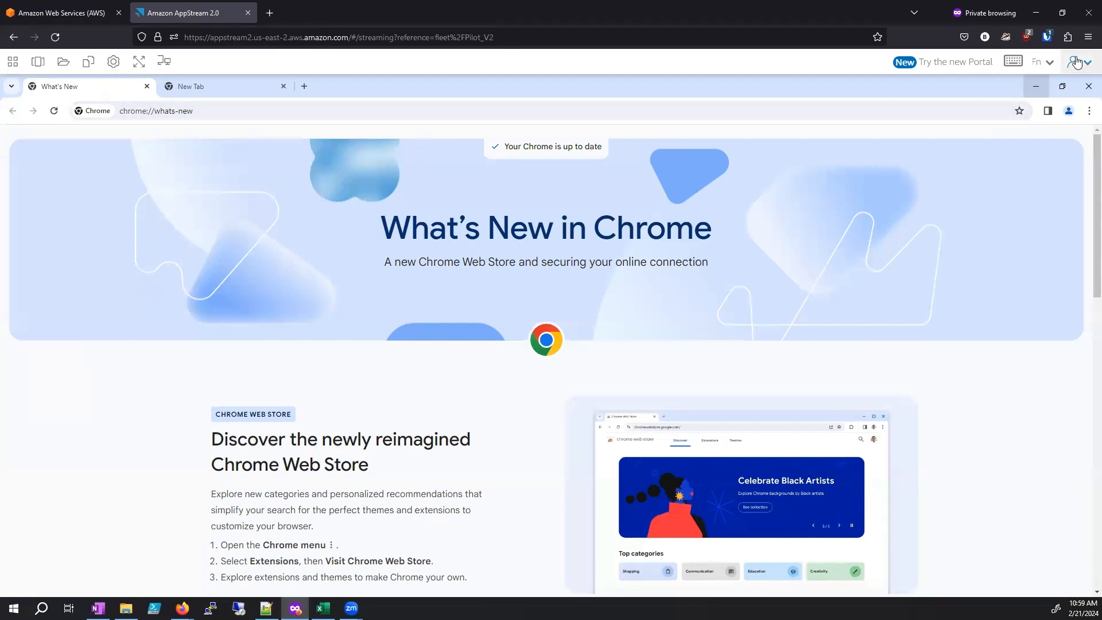